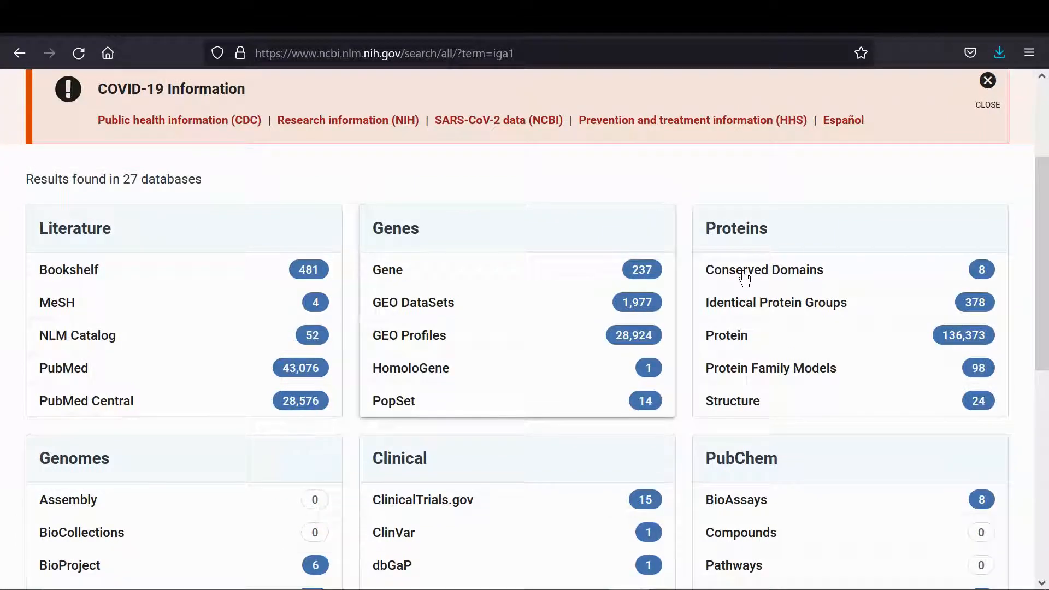
Show the Protein database results for iga1 and limit them to the organism Neisseria gonorrhoeae
{"action": "left_click", "coordinate": [733, 304]}
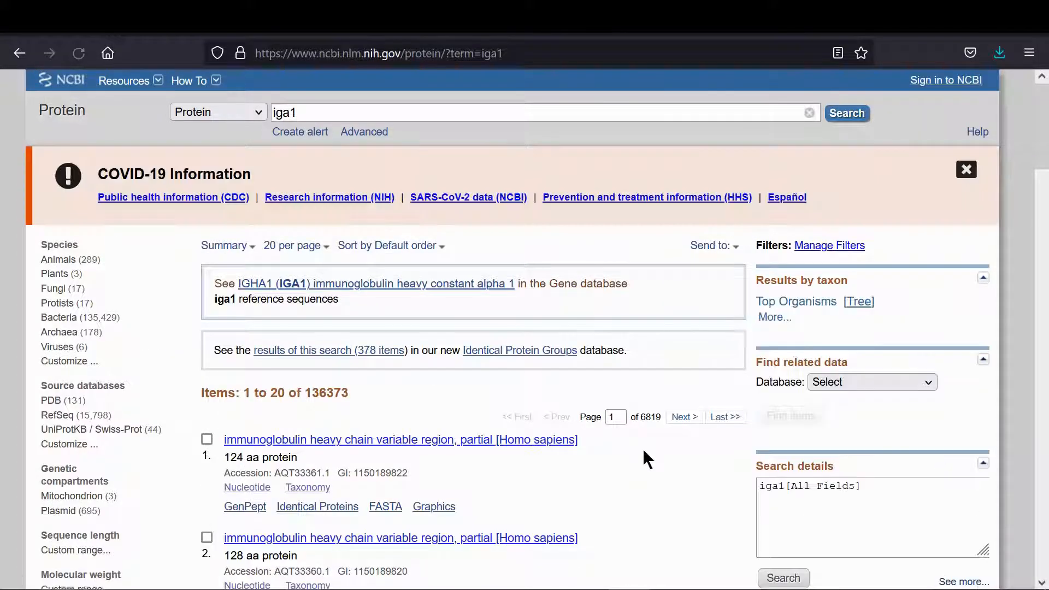
{"action": "scroll", "coordinate": [815, 277], "scroll_direction": "down", "scroll_amount": 4}
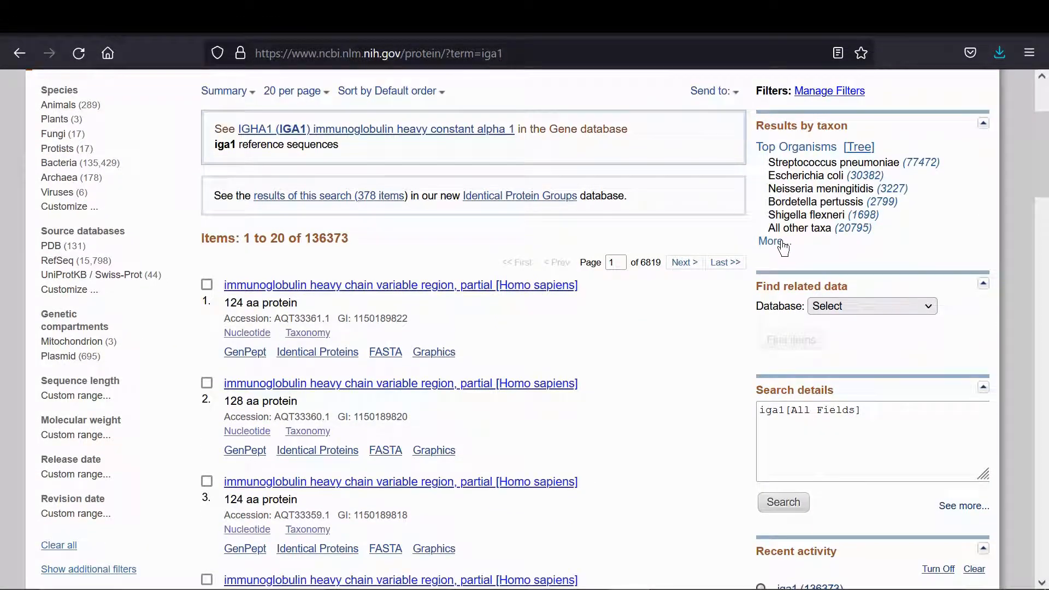
{"action": "left_click", "coordinate": [782, 240]}
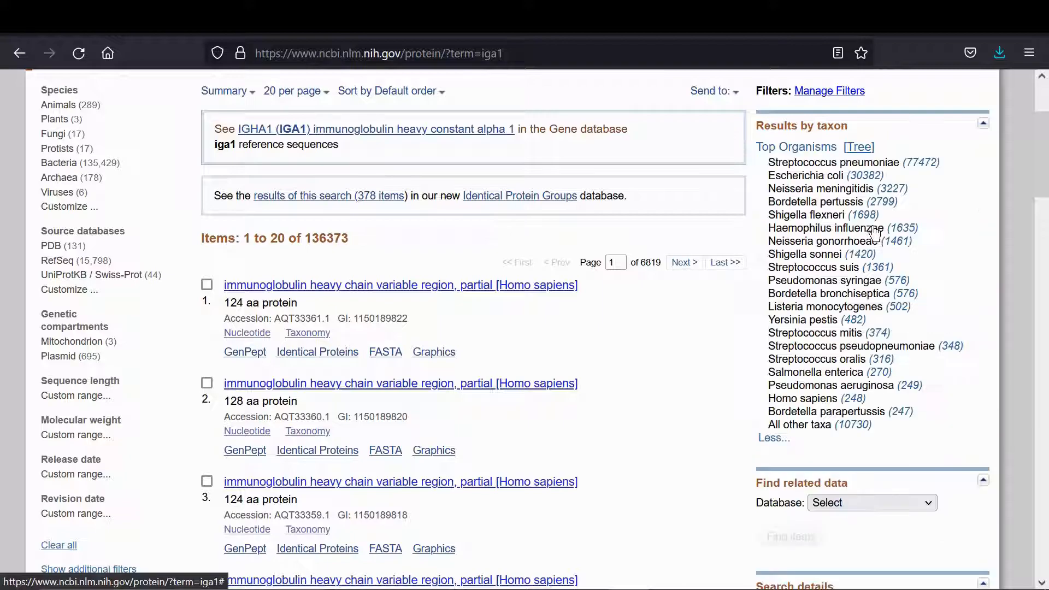
{"action": "left_click", "coordinate": [895, 246]}
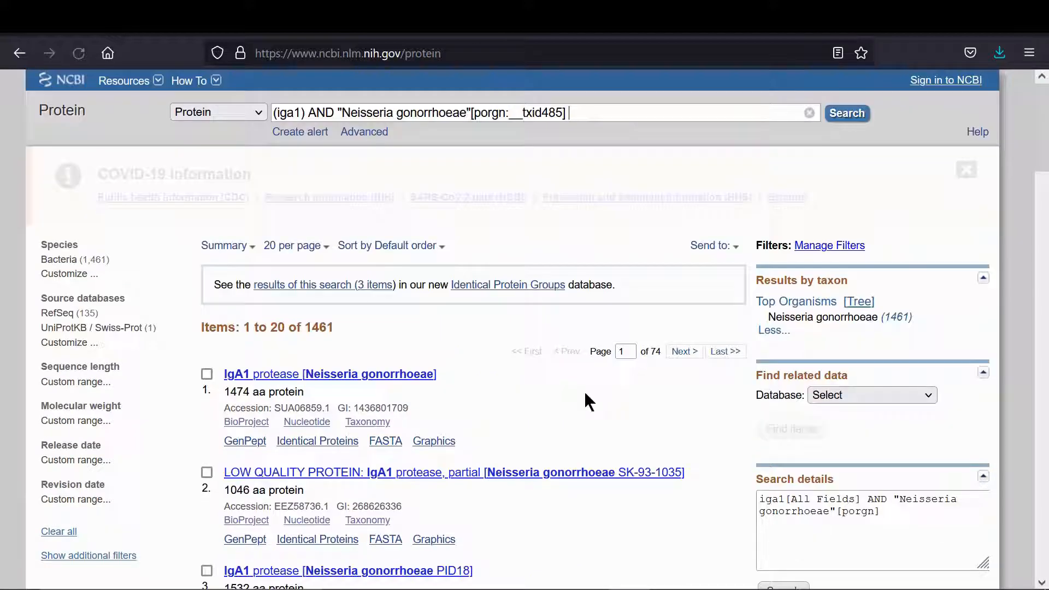
Open the FASTA record of the 1593 aa autotransporter domain-containing protein from Neisseria gonorrhoeae, accession WP_197099458.1
{"action": "scroll", "coordinate": [585, 392], "scroll_direction": "down", "scroll_amount": 3}
{"action": "scroll", "coordinate": [585, 391], "scroll_direction": "down", "scroll_amount": 4}
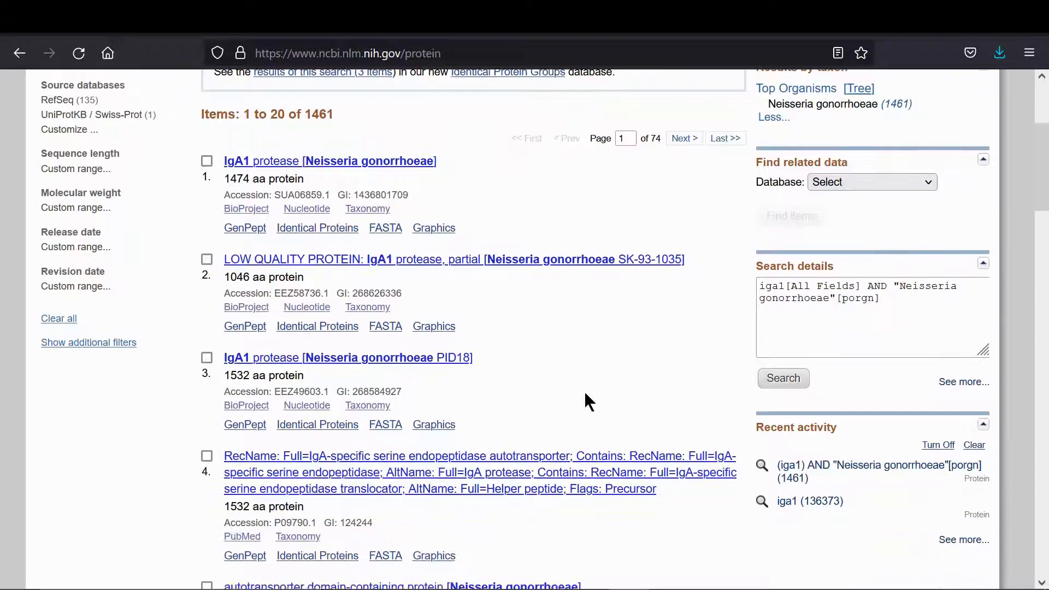
{"action": "scroll", "coordinate": [584, 391], "scroll_direction": "down", "scroll_amount": 1}
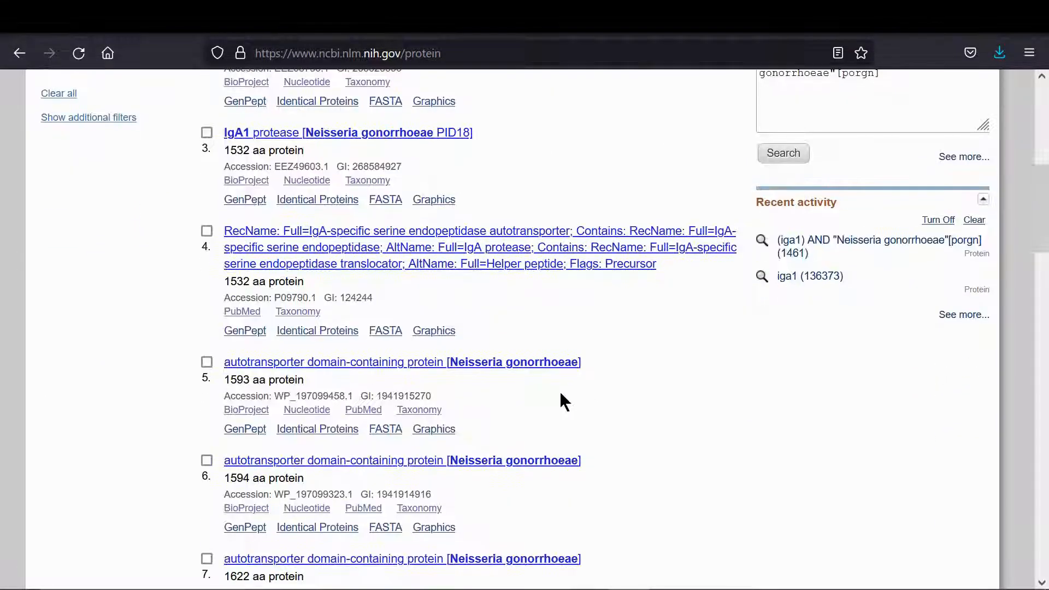
{"action": "left_click", "coordinate": [392, 435]}
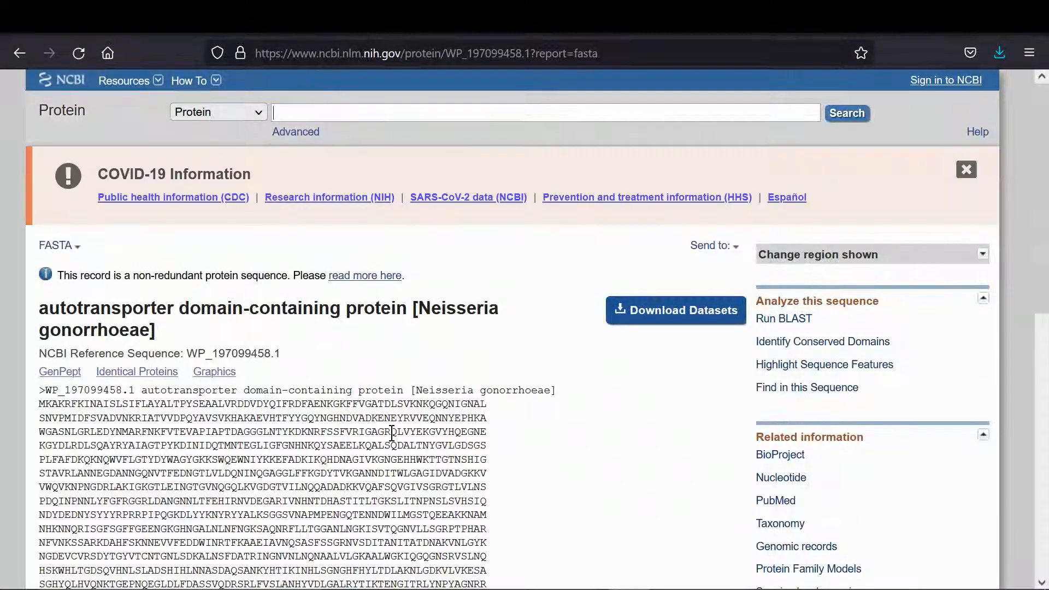
Copy the protein's full amino acid sequence without the FASTA header line
{"action": "scroll", "coordinate": [392, 434], "scroll_direction": "down", "scroll_amount": 3}
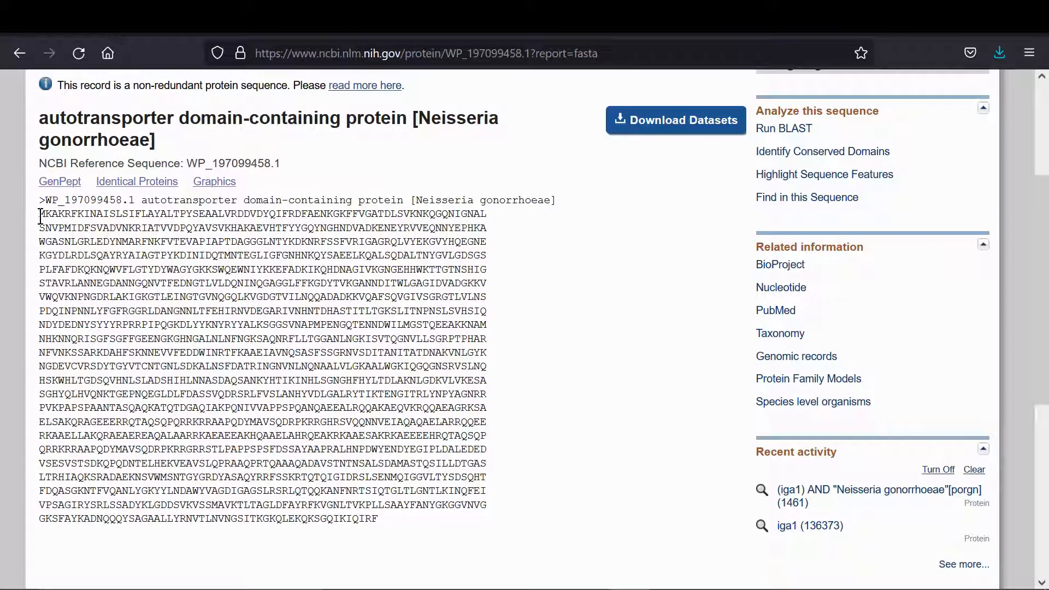
{"action": "left_click_drag", "start_coordinate": [41, 216], "coordinate": [400, 523]}
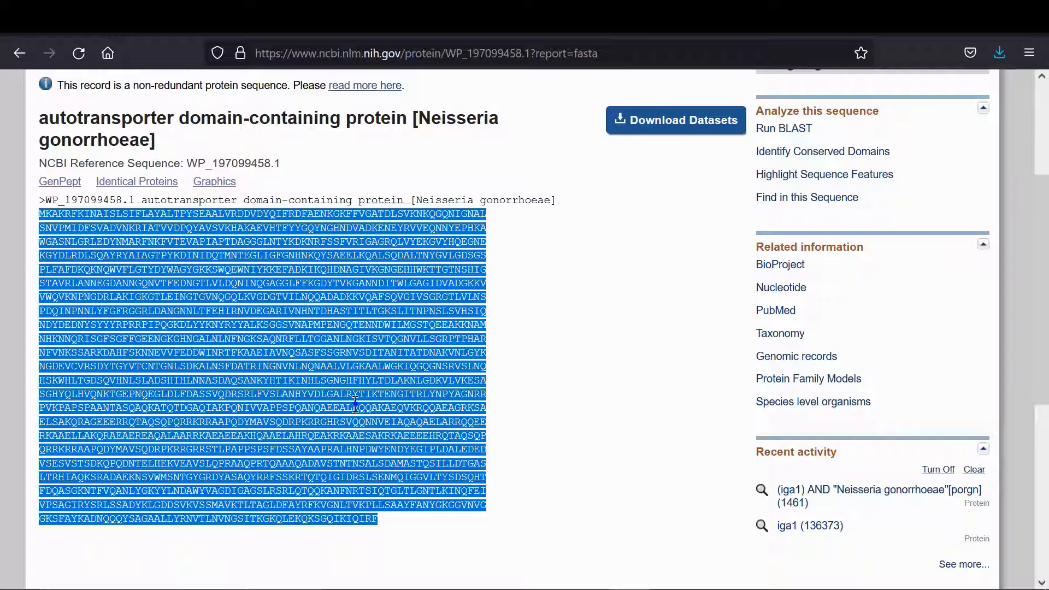
{"action": "right_click", "coordinate": [357, 211]}
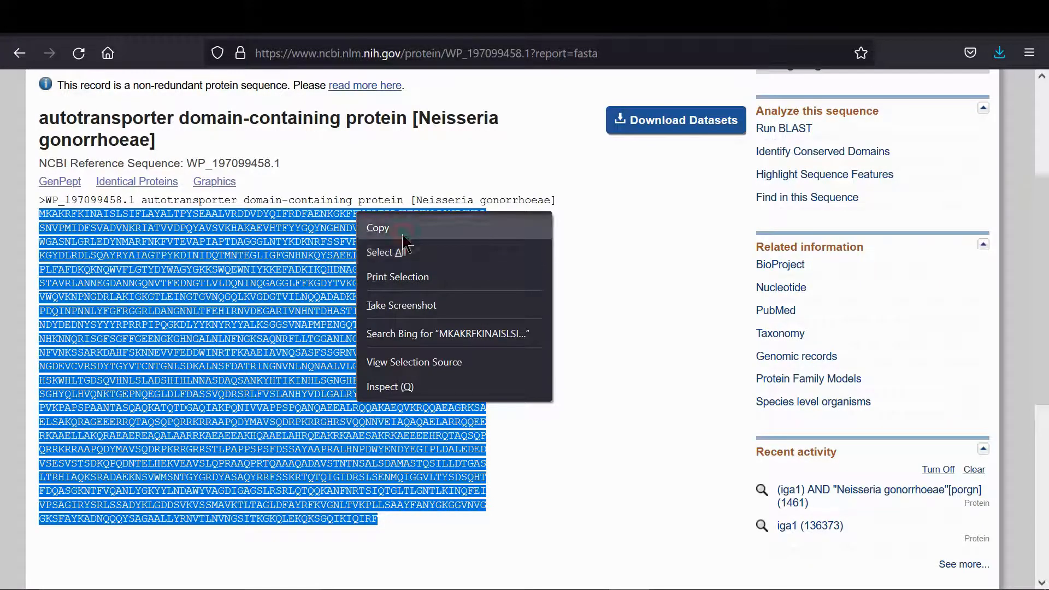
{"action": "left_click", "coordinate": [404, 240]}
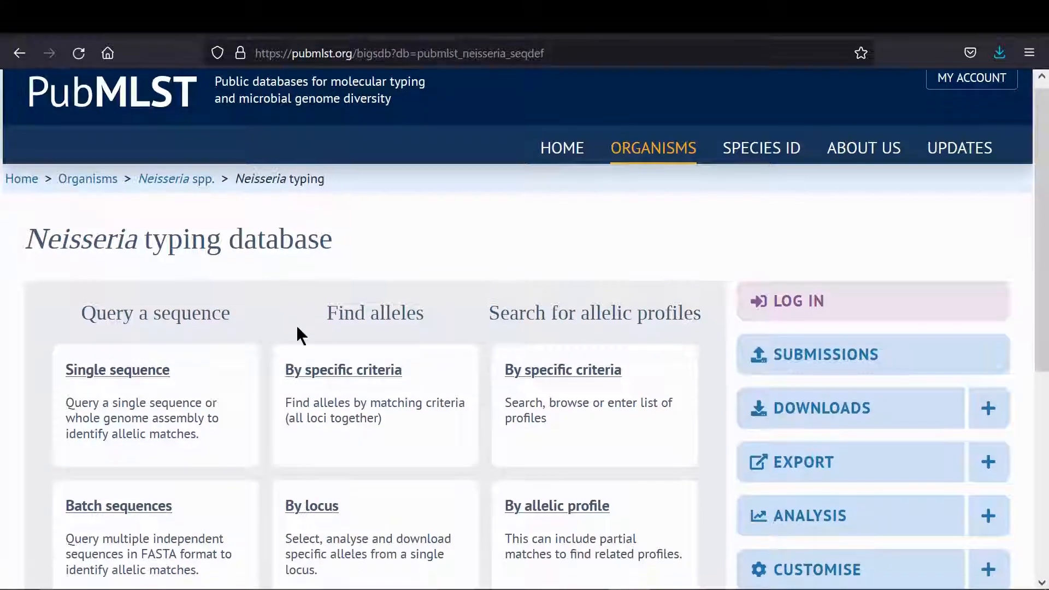
In the PubMLST Neisseria typing database, run a single sequence query with the copied protein sequence against all loci
{"action": "scroll", "coordinate": [296, 326], "scroll_direction": "down", "scroll_amount": 2}
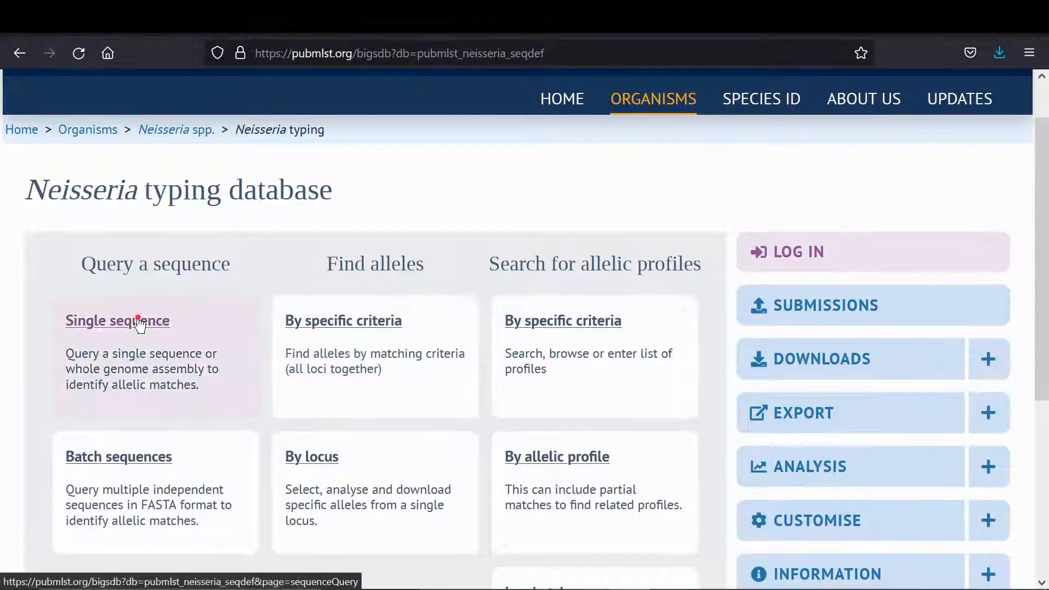
{"action": "left_click", "coordinate": [137, 323]}
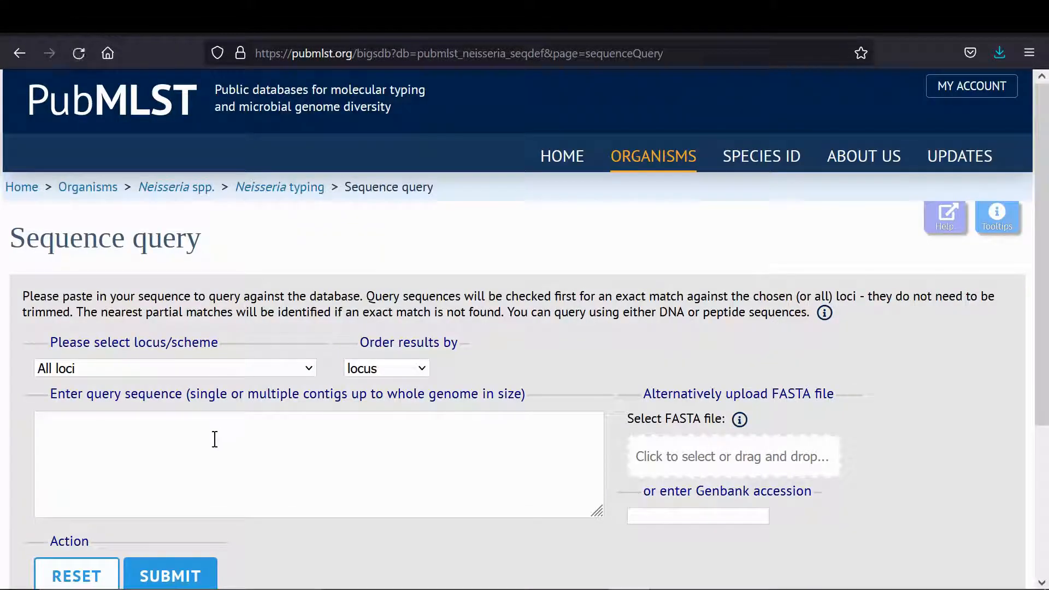
{"action": "left_click", "coordinate": [214, 439]}
{"action": "right_click", "coordinate": [216, 436]}
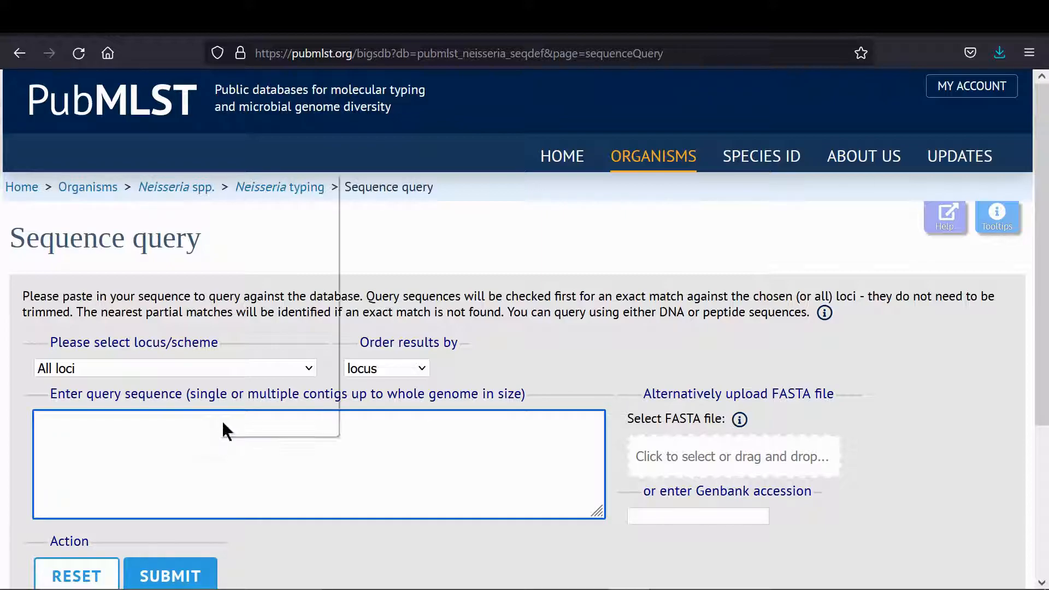
{"action": "left_click", "coordinate": [259, 297]}
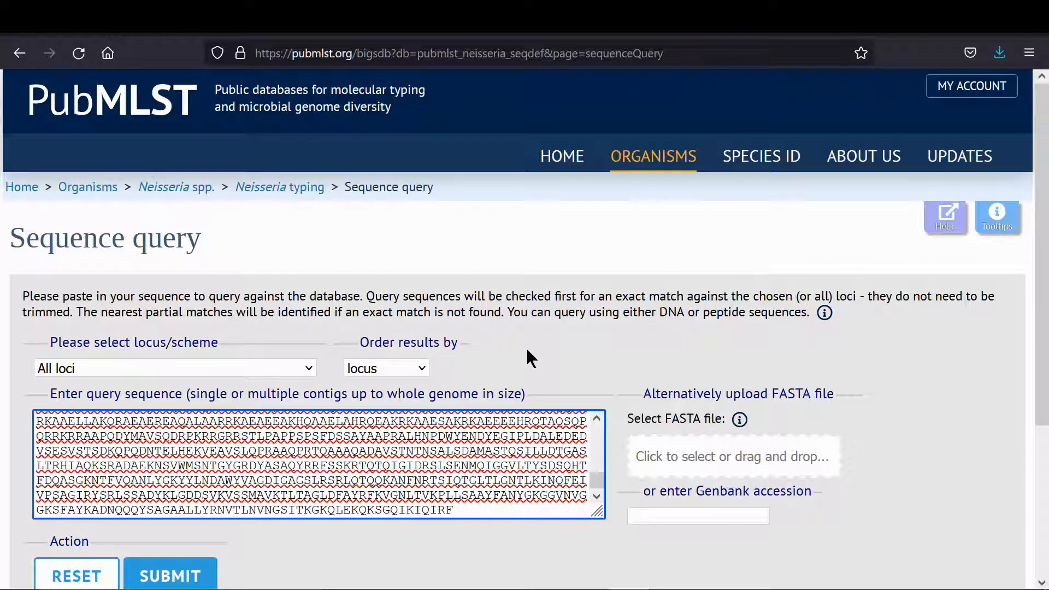
{"action": "scroll", "coordinate": [528, 351], "scroll_direction": "down", "scroll_amount": 2}
{"action": "left_click", "coordinate": [186, 453]}
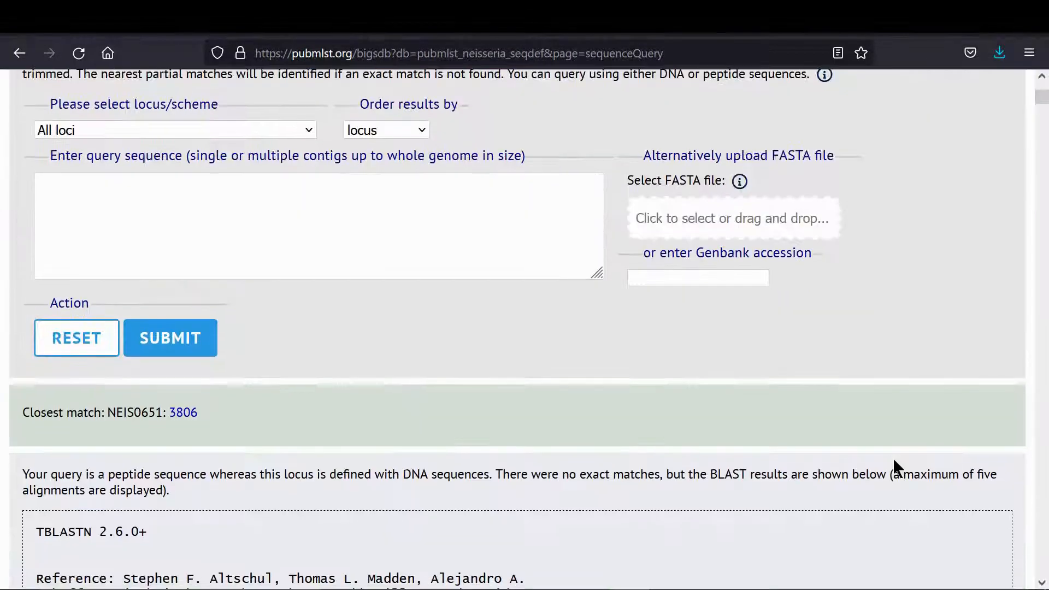
Review the BLAST results of the sequence query and open the allele record of the closest match
{"action": "scroll", "coordinate": [893, 457], "scroll_direction": "down", "scroll_amount": 3}
{"action": "scroll", "coordinate": [893, 458], "scroll_direction": "down", "scroll_amount": 3}
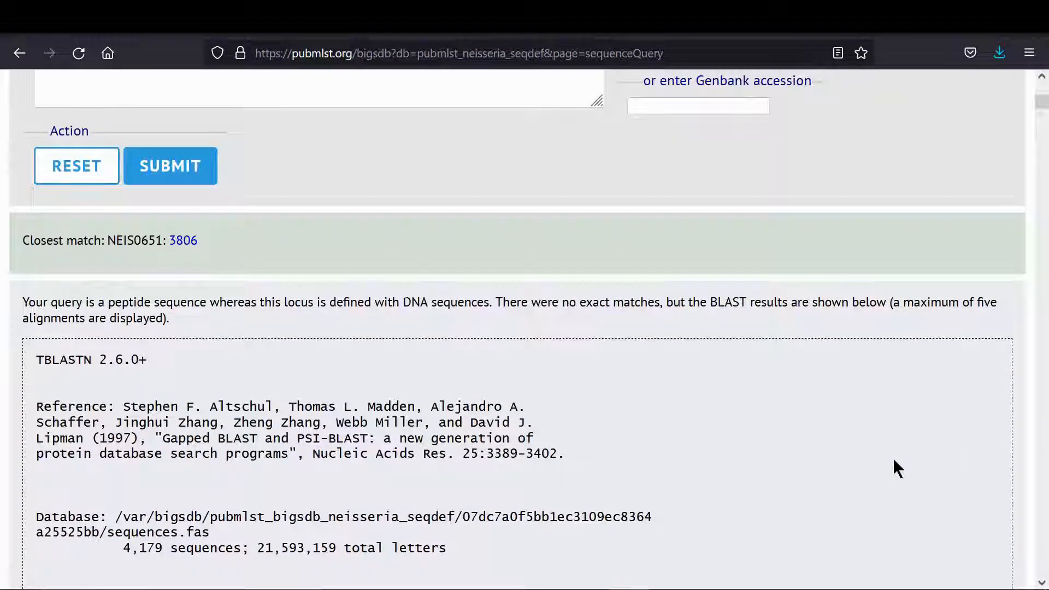
{"action": "scroll", "coordinate": [893, 458], "scroll_direction": "down", "scroll_amount": 2}
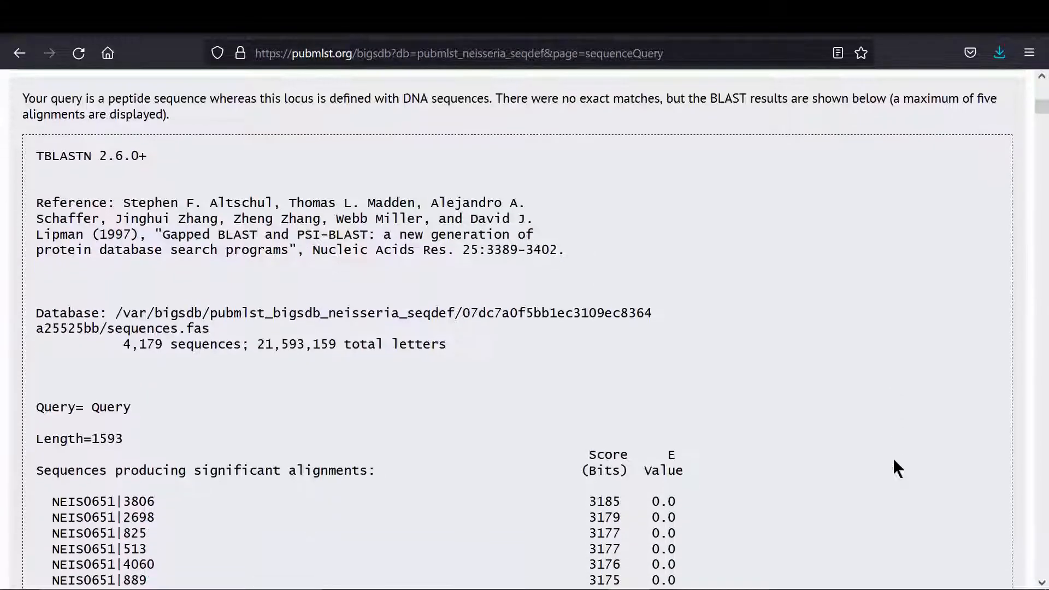
{"action": "scroll", "coordinate": [893, 458], "scroll_direction": "up", "scroll_amount": 3}
{"action": "scroll", "coordinate": [892, 458], "scroll_direction": "up", "scroll_amount": 2}
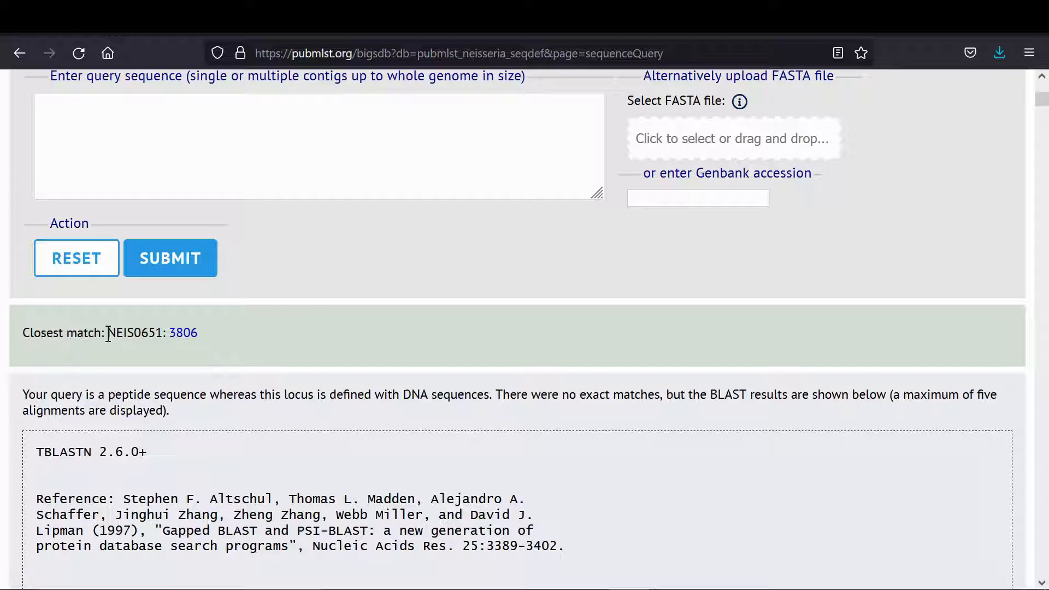
{"action": "double_click", "coordinate": [159, 332]}
{"action": "left_click", "coordinate": [241, 337]}
{"action": "left_click", "coordinate": [187, 334]}
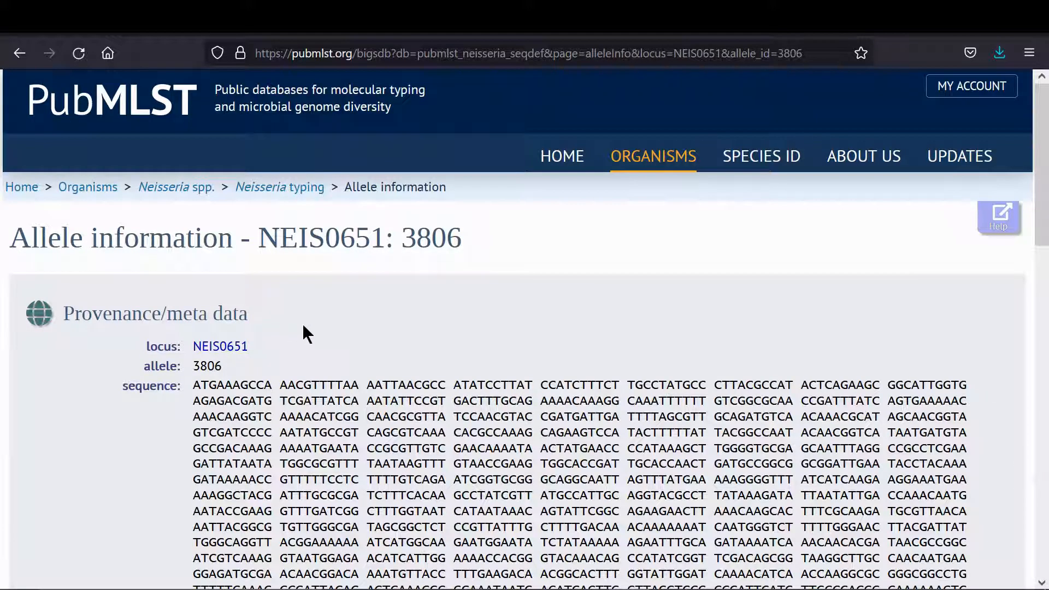
Look through the allele's sequence, open the information page of its locus and highlight the product name
{"action": "scroll", "coordinate": [303, 335], "scroll_direction": "down", "scroll_amount": 2}
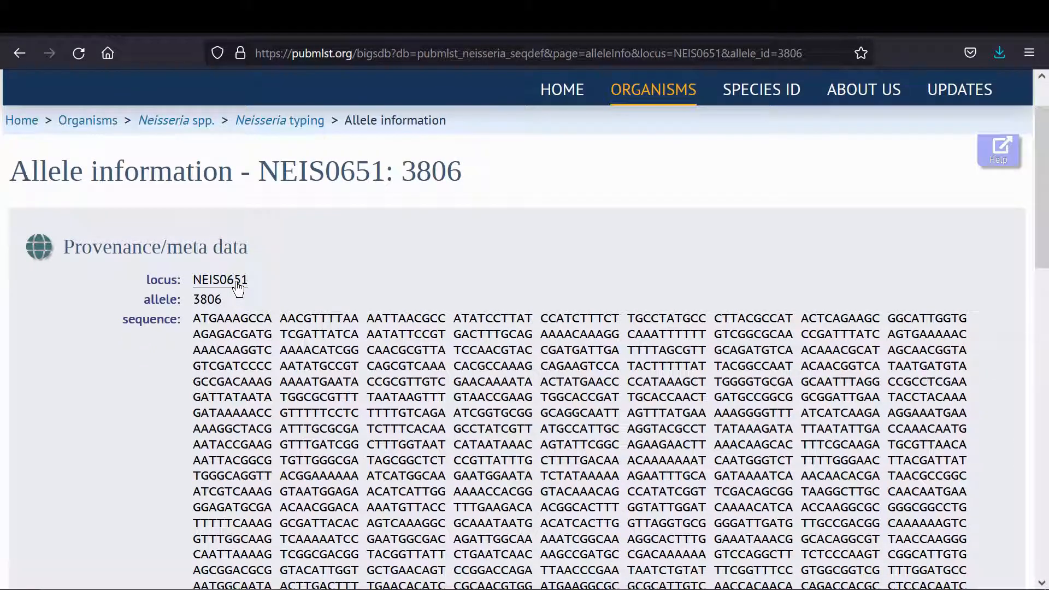
{"action": "scroll", "coordinate": [352, 320], "scroll_direction": "down", "scroll_amount": 10}
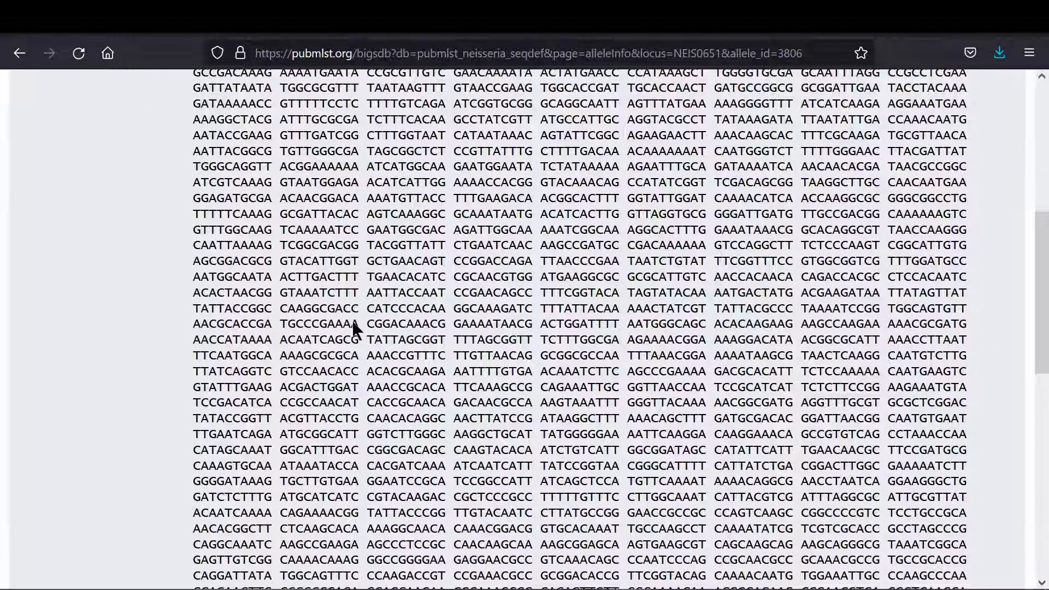
{"action": "scroll", "coordinate": [352, 321], "scroll_direction": "down", "scroll_amount": 3}
{"action": "scroll", "coordinate": [353, 321], "scroll_direction": "up", "scroll_amount": 5}
{"action": "scroll", "coordinate": [352, 320], "scroll_direction": "up", "scroll_amount": 8}
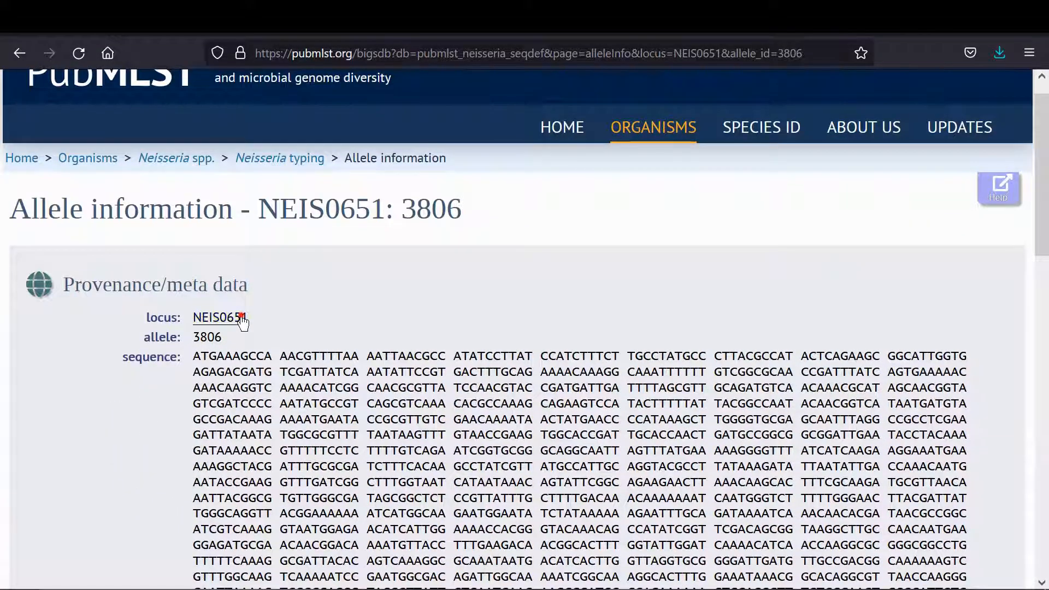
{"action": "left_click", "coordinate": [241, 319]}
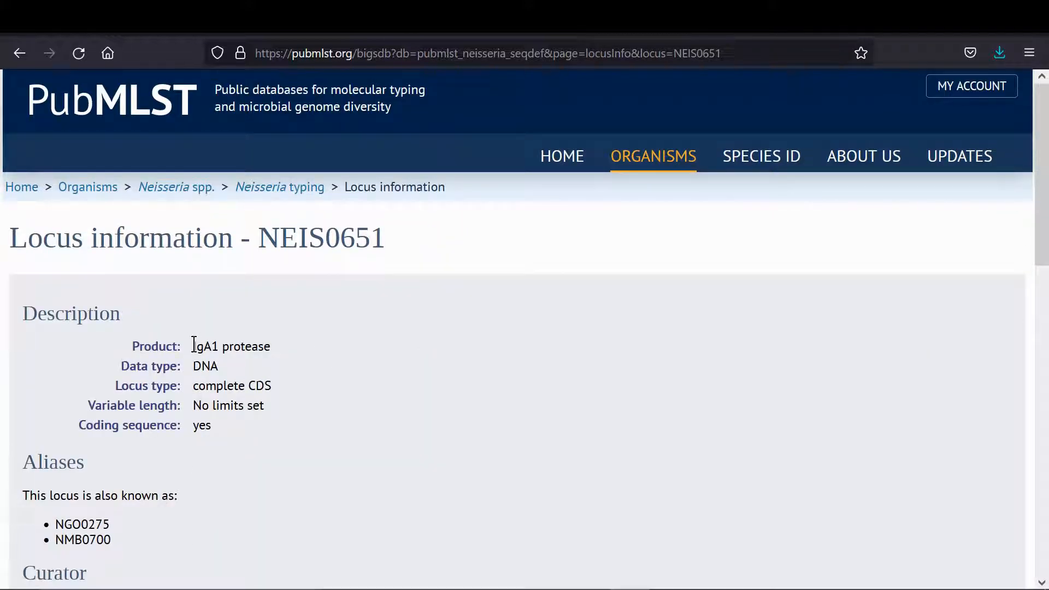
{"action": "left_click_drag", "start_coordinate": [194, 345], "coordinate": [273, 341]}
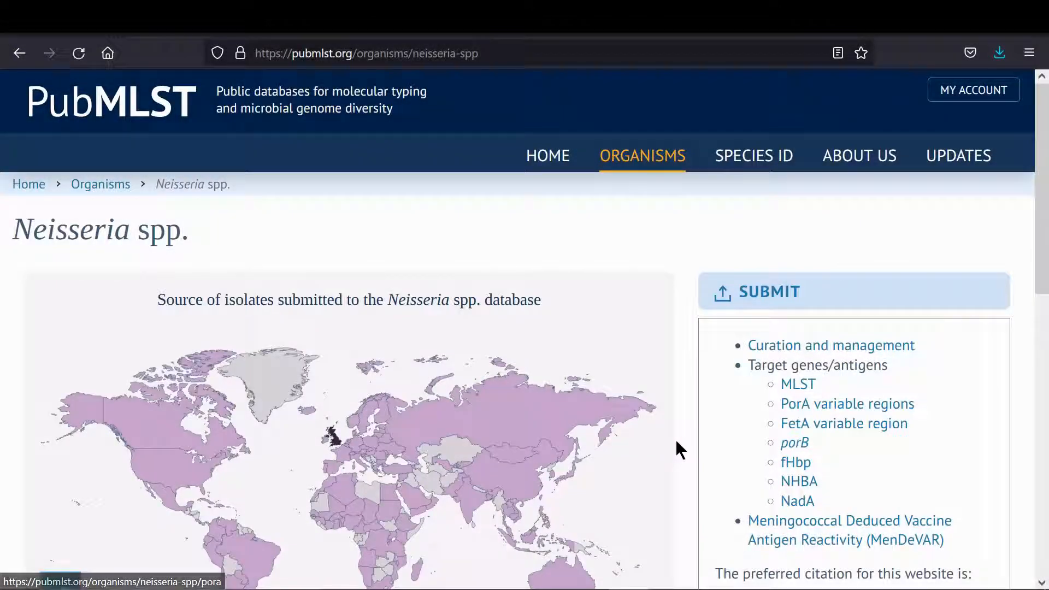
Search the PubMLST Neisseria genome isolates for records with species equal to Neisseria gonorrhoeae
{"action": "scroll", "coordinate": [676, 442], "scroll_direction": "down", "scroll_amount": 5}
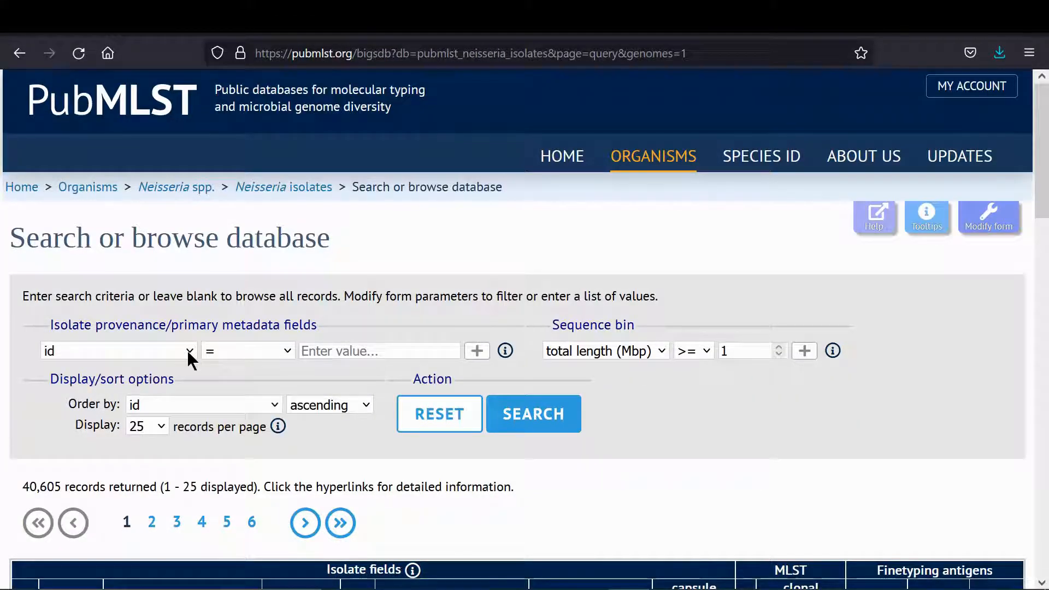
{"action": "left_click", "coordinate": [189, 352]}
{"action": "scroll", "coordinate": [173, 250], "scroll_direction": "down", "scroll_amount": 2}
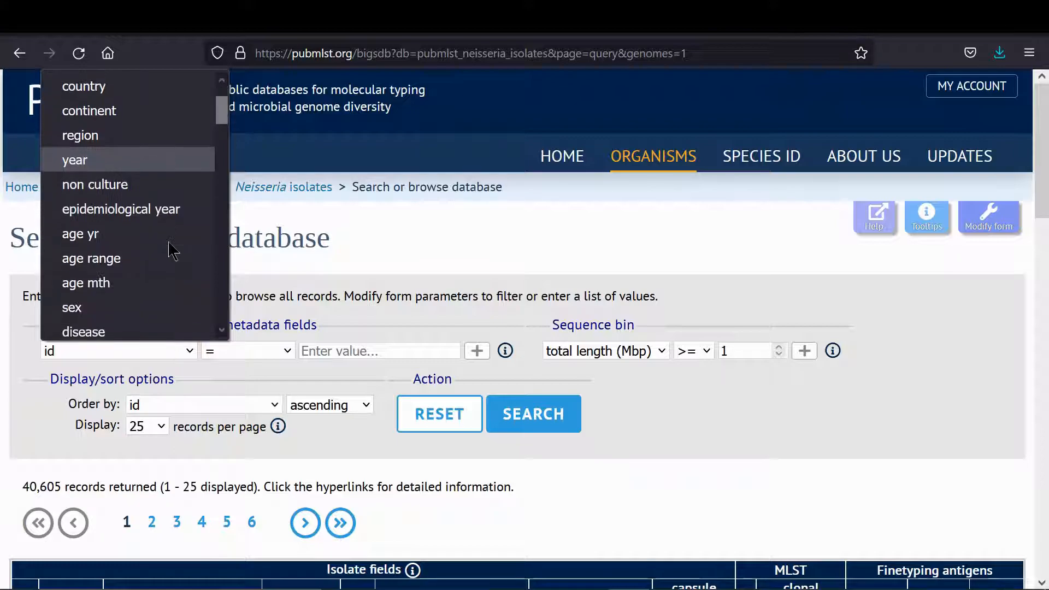
{"action": "scroll", "coordinate": [173, 250], "scroll_direction": "down", "scroll_amount": 2}
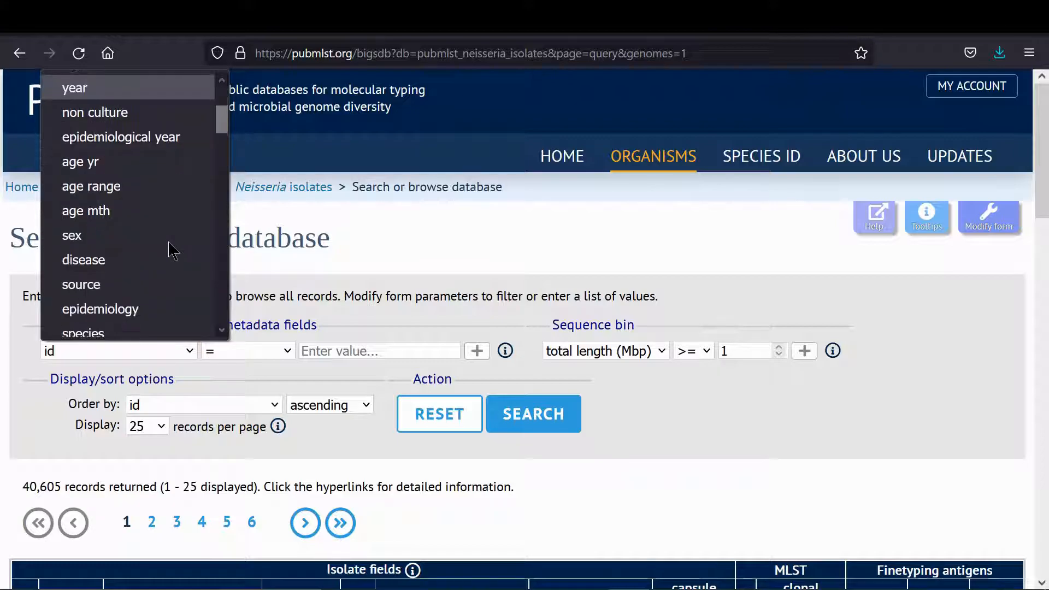
{"action": "left_click", "coordinate": [112, 326]}
{"action": "left_click", "coordinate": [326, 350]}
{"action": "type", "text": "neisseria"}
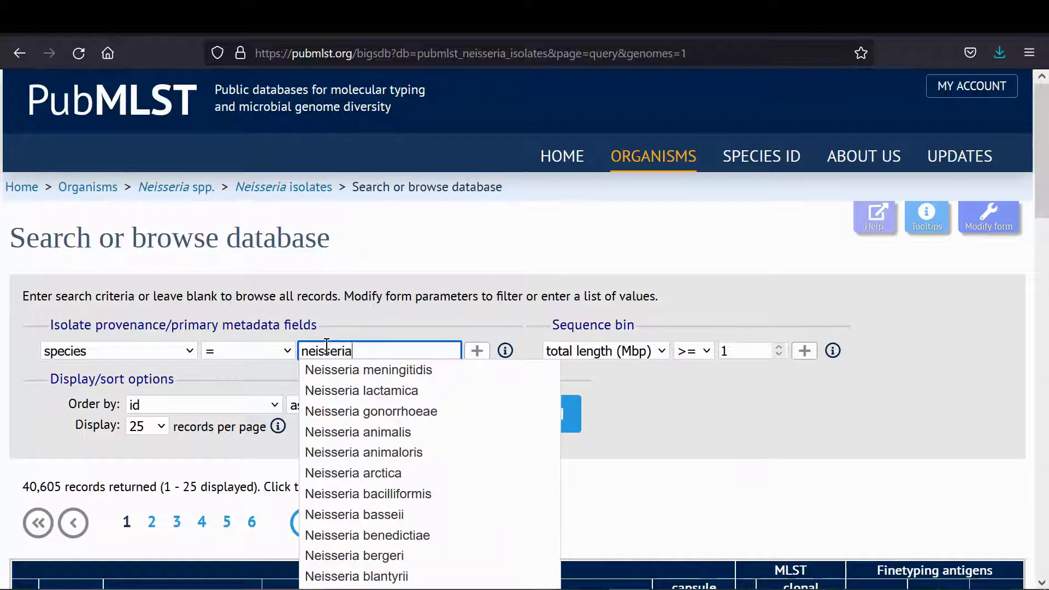
{"action": "type", "text": " g"}
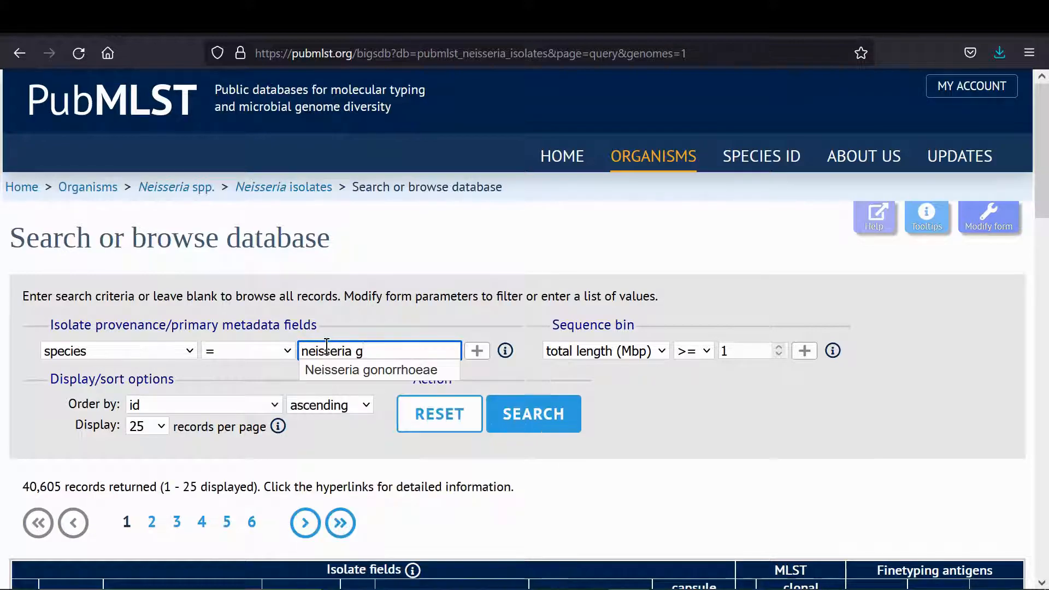
{"action": "left_click", "coordinate": [388, 370]}
{"action": "left_click", "coordinate": [537, 416]}
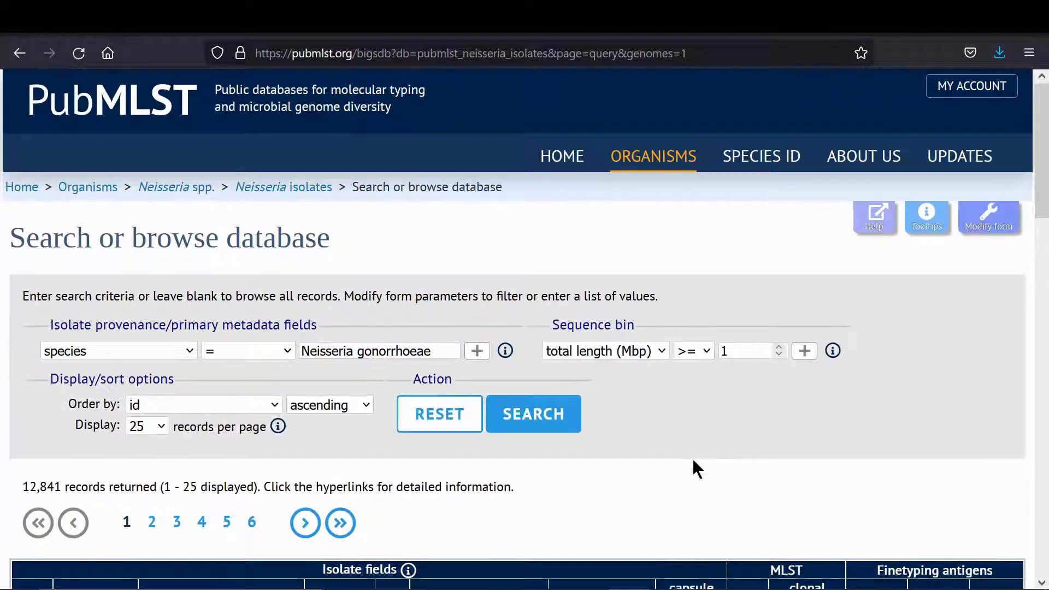
Open the dataset export for the returned isolates and select only country and year as provenance fields
{"action": "scroll", "coordinate": [693, 469], "scroll_direction": "down", "scroll_amount": 5}
{"action": "scroll", "coordinate": [693, 458], "scroll_direction": "down", "scroll_amount": 15}
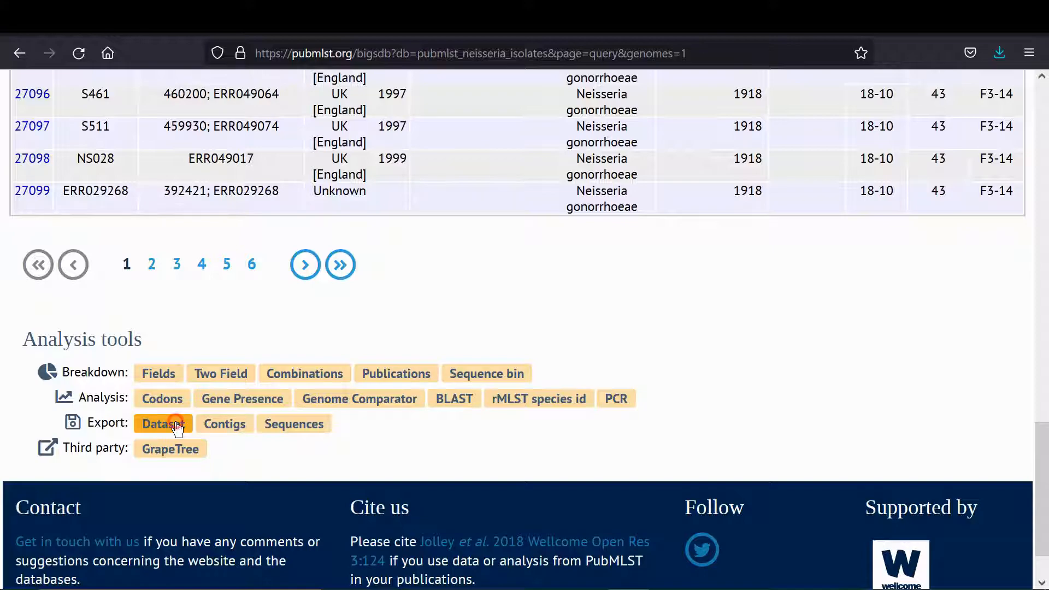
{"action": "left_click", "coordinate": [176, 427]}
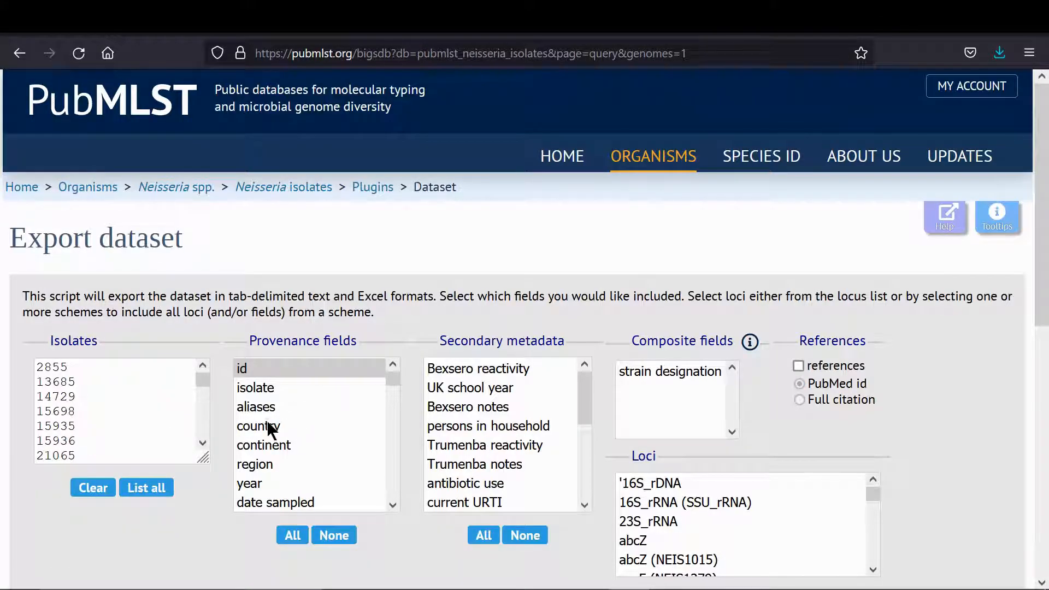
{"action": "left_click", "coordinate": [270, 427]}
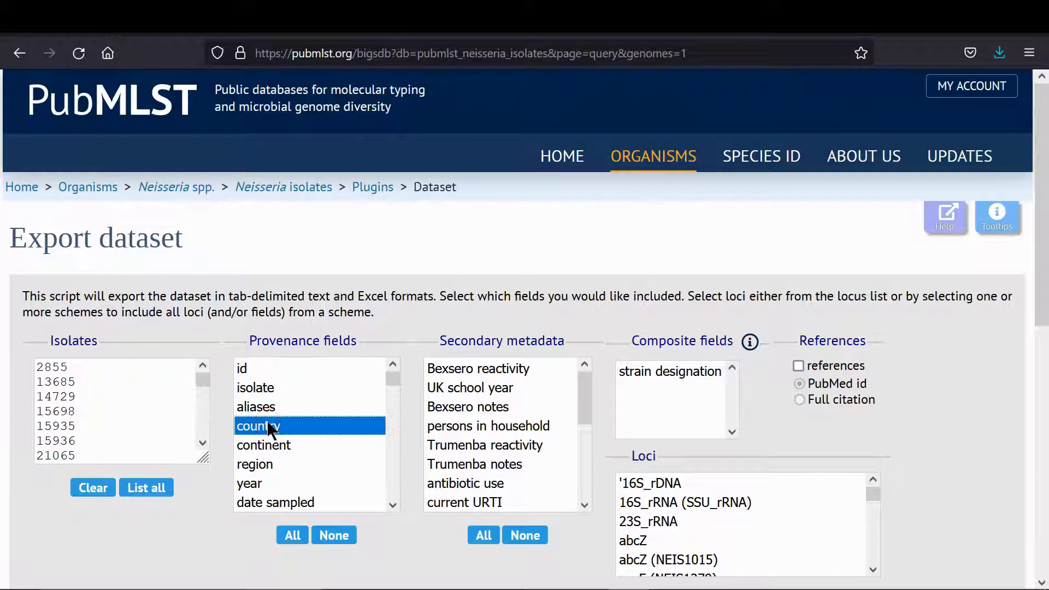
{"action": "left_click", "coordinate": [269, 484], "text": "ctrl"}
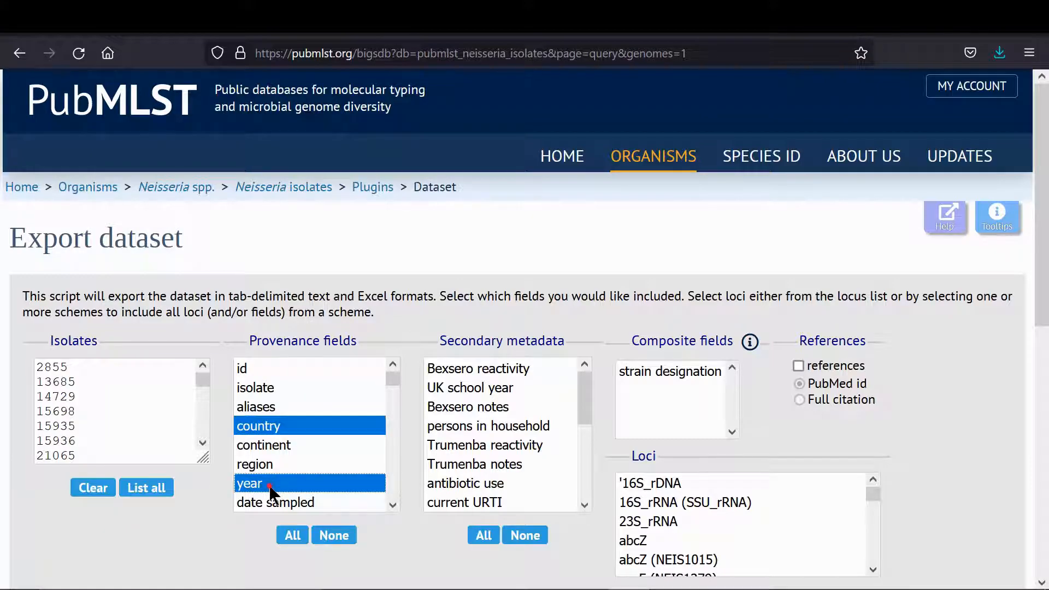
Remove year from the selected provenance fields and select locus NEIS0651 for the dataset export
{"action": "left_click", "coordinate": [269, 484], "text": "ctrl"}
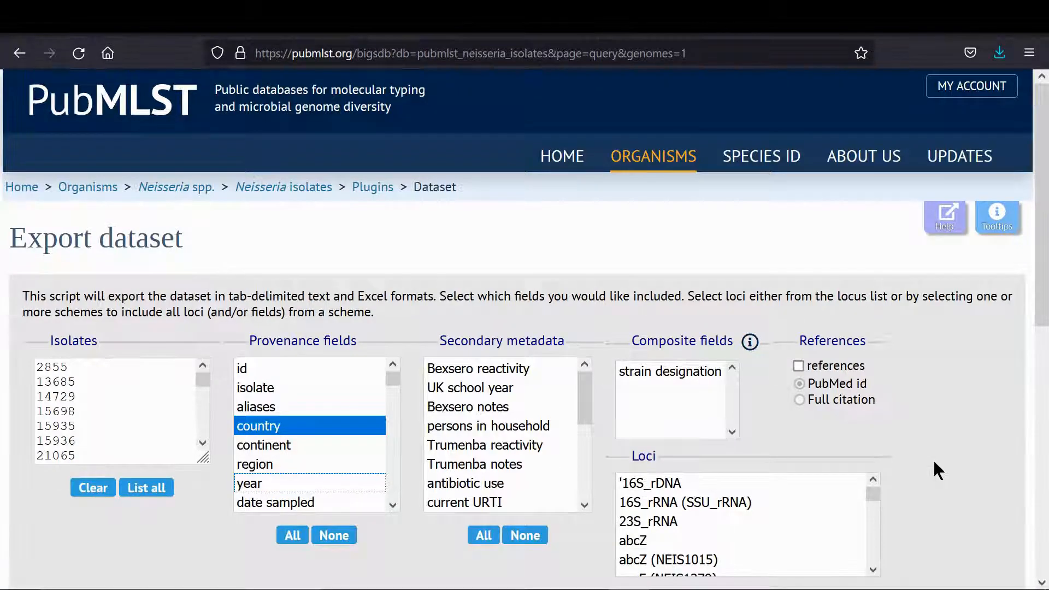
{"action": "scroll", "coordinate": [933, 460], "scroll_direction": "down", "scroll_amount": 3}
{"action": "scroll", "coordinate": [763, 379], "scroll_direction": "down", "scroll_amount": 15}
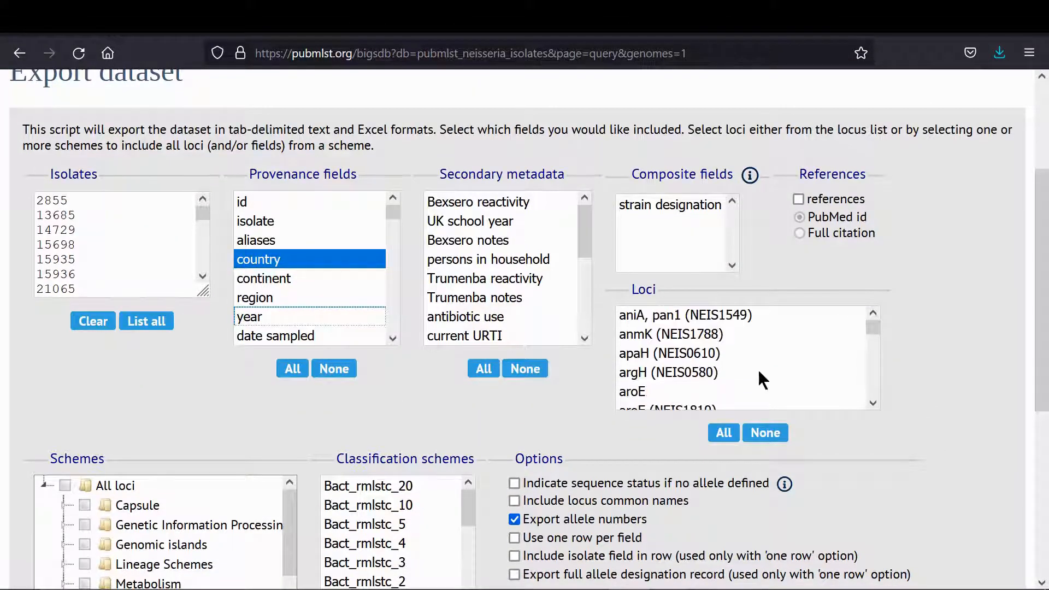
{"action": "scroll", "coordinate": [759, 372], "scroll_direction": "down", "scroll_amount": 20}
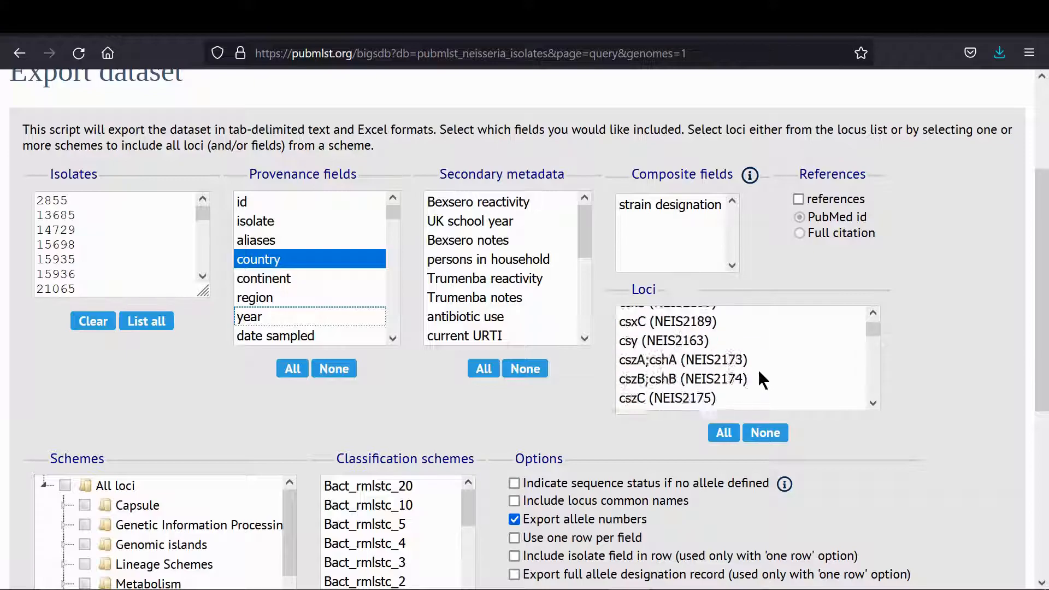
{"action": "scroll", "coordinate": [759, 369], "scroll_direction": "down", "scroll_amount": 15}
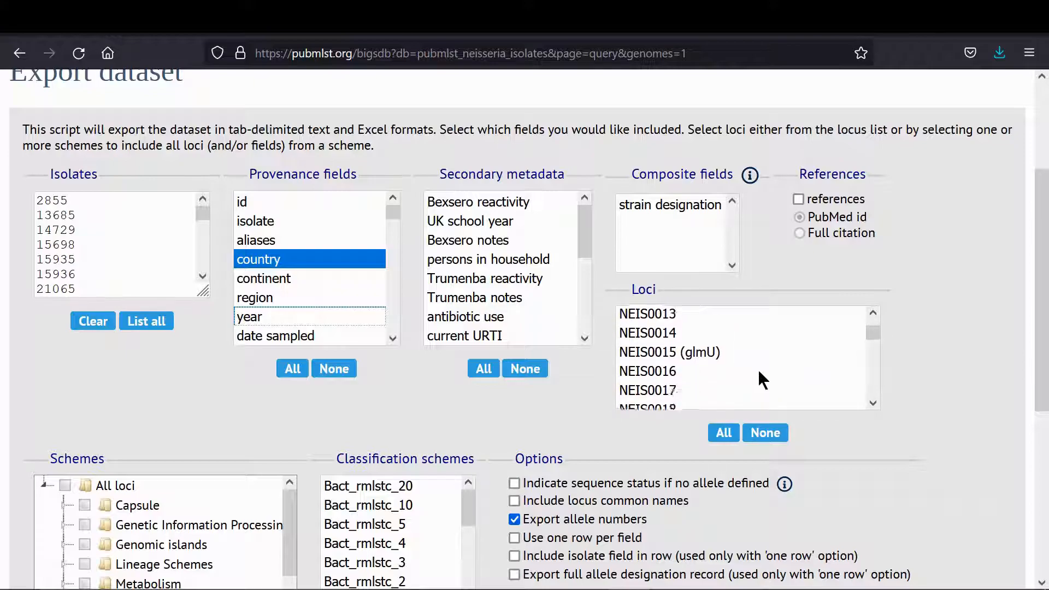
{"action": "scroll", "coordinate": [675, 342], "scroll_direction": "up", "scroll_amount": 2}
{"action": "left_click", "coordinate": [675, 342]}
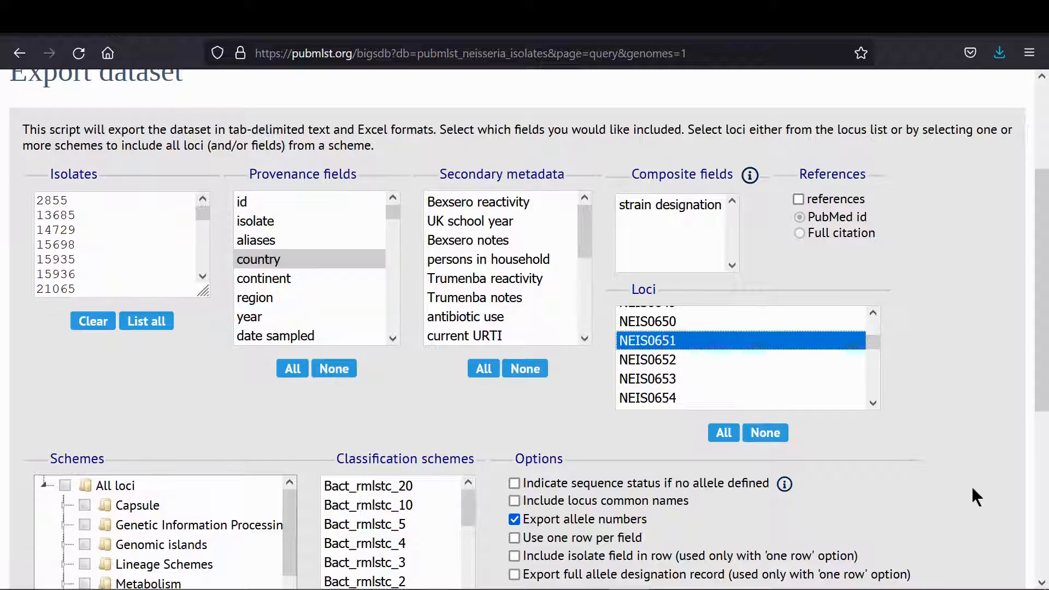
Submit the export job and open its Excel output table in Excel
{"action": "scroll", "coordinate": [971, 488], "scroll_direction": "down", "scroll_amount": 3}
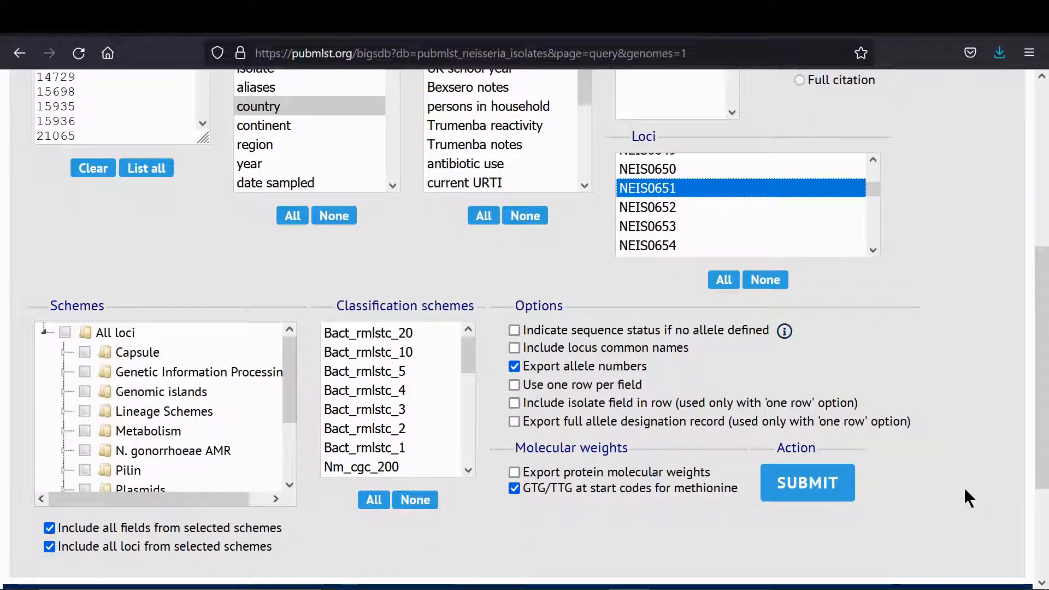
{"action": "left_click", "coordinate": [806, 498]}
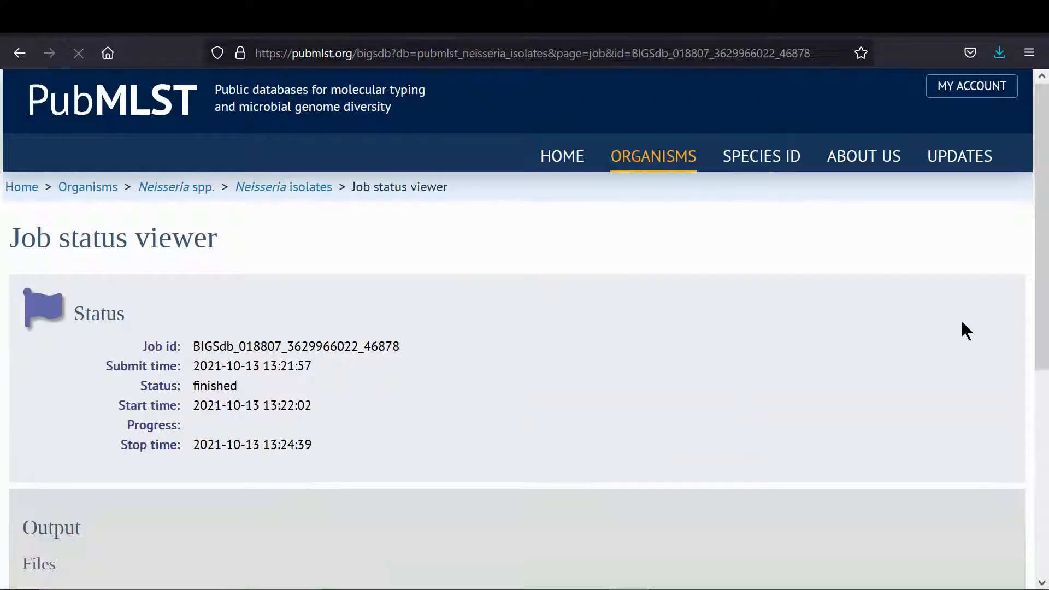
{"action": "scroll", "coordinate": [963, 330], "scroll_direction": "down", "scroll_amount": 6}
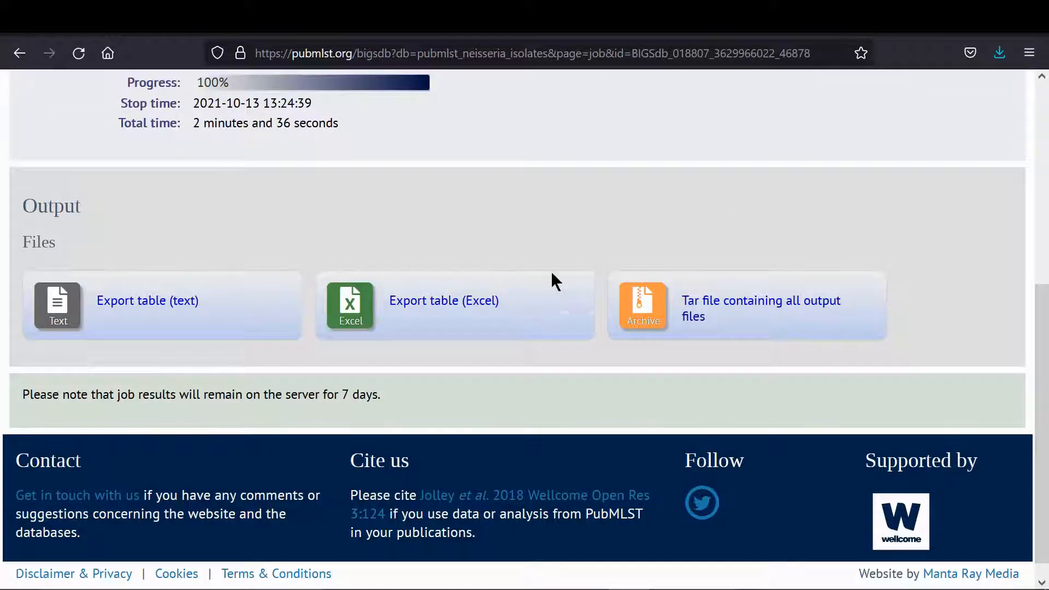
{"action": "left_click", "coordinate": [470, 304]}
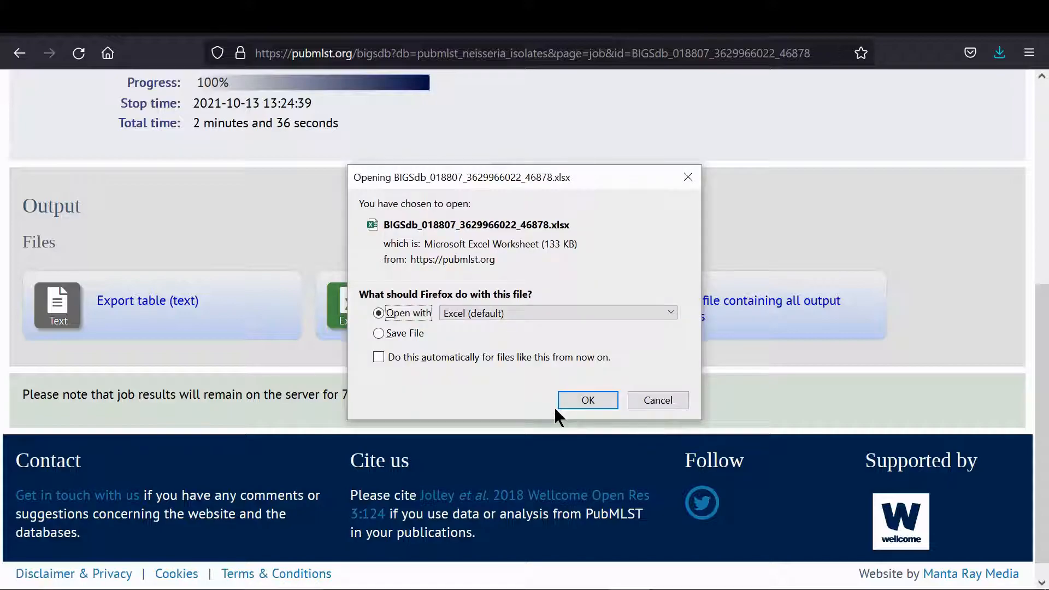
{"action": "left_click", "coordinate": [573, 397]}
Sort the whole exported table by the NEIS0651 column from smallest to largest and by country as second level
{"action": "left_click", "coordinate": [14, 176]}
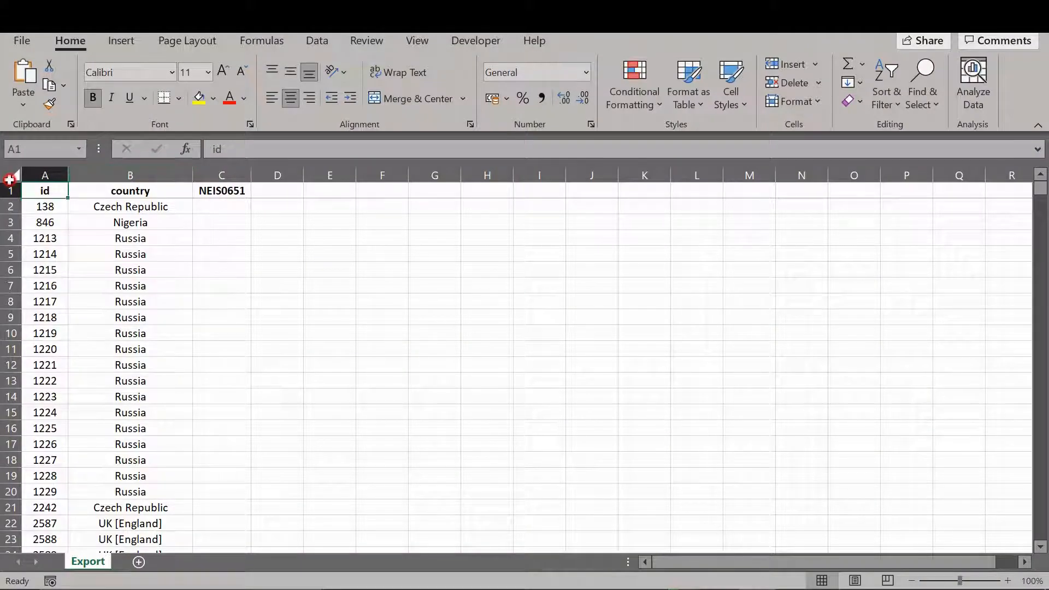
{"action": "left_click", "coordinate": [319, 38]}
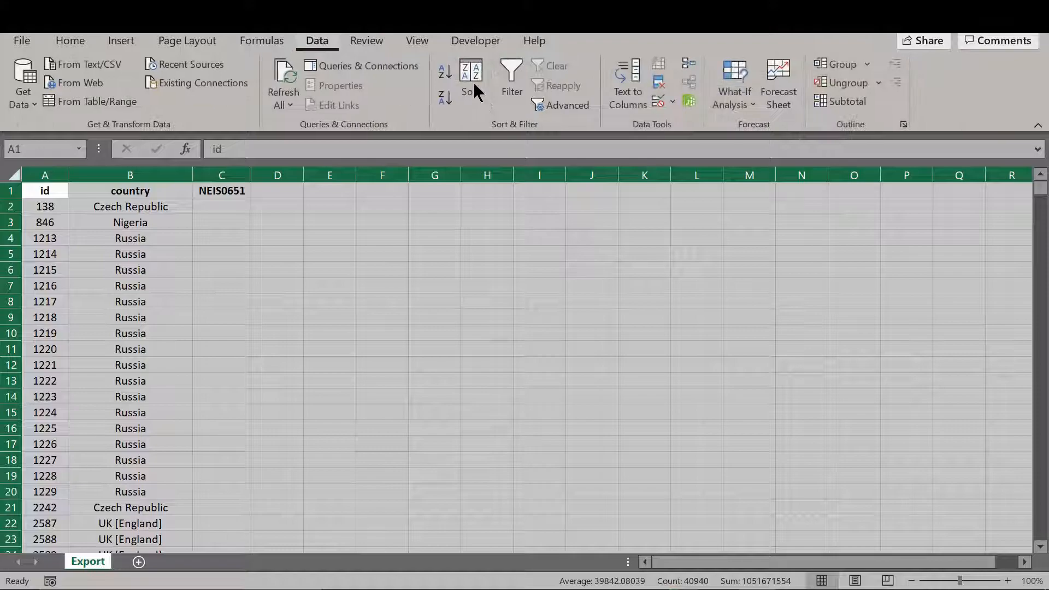
{"action": "left_click", "coordinate": [473, 82]}
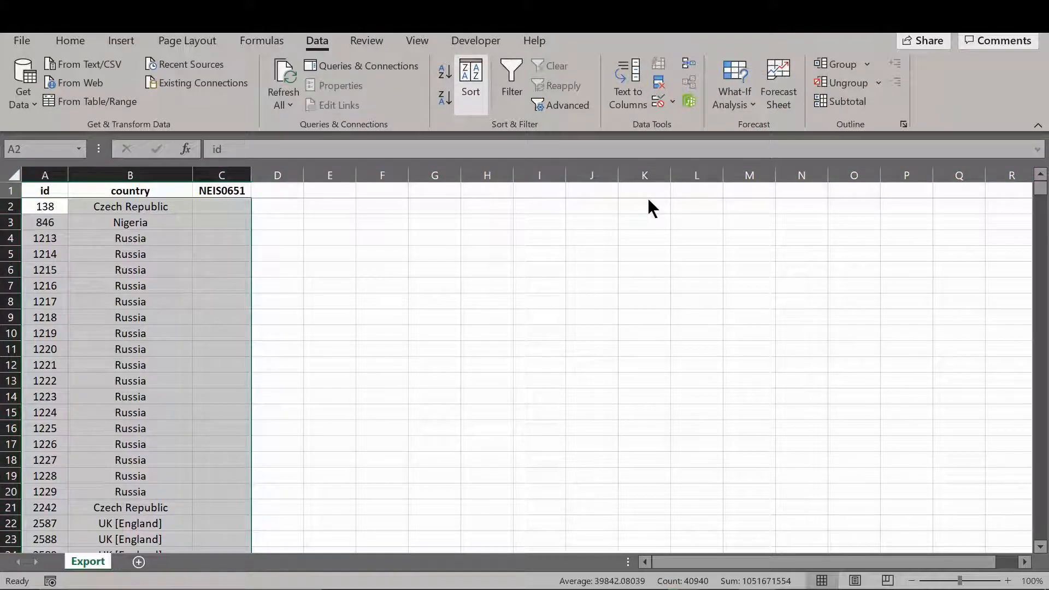
{"action": "left_click", "coordinate": [634, 93]}
{"action": "left_click", "coordinate": [619, 126]}
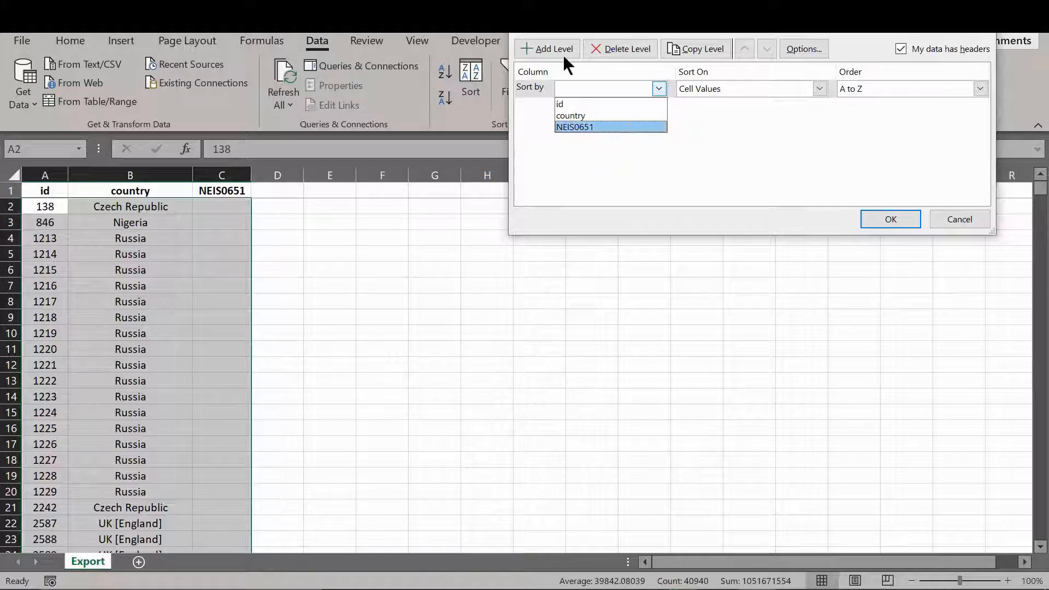
{"action": "key", "text": "alt+a"}
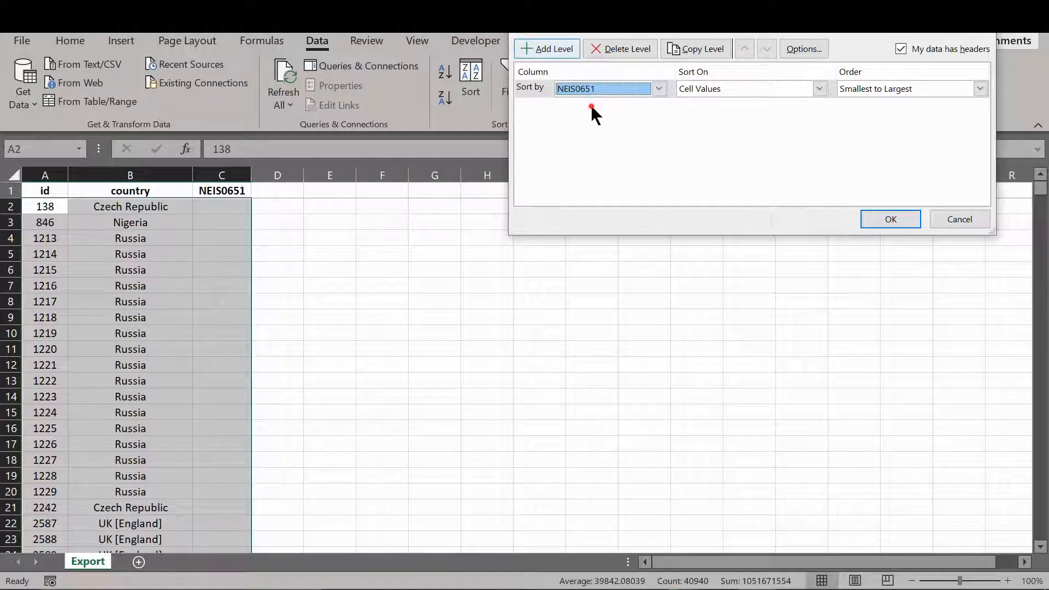
{"action": "key", "text": "alt+Down"}
{"action": "key", "text": "Down"}
{"action": "key", "text": "Return"}
{"action": "left_click", "coordinate": [891, 220]}
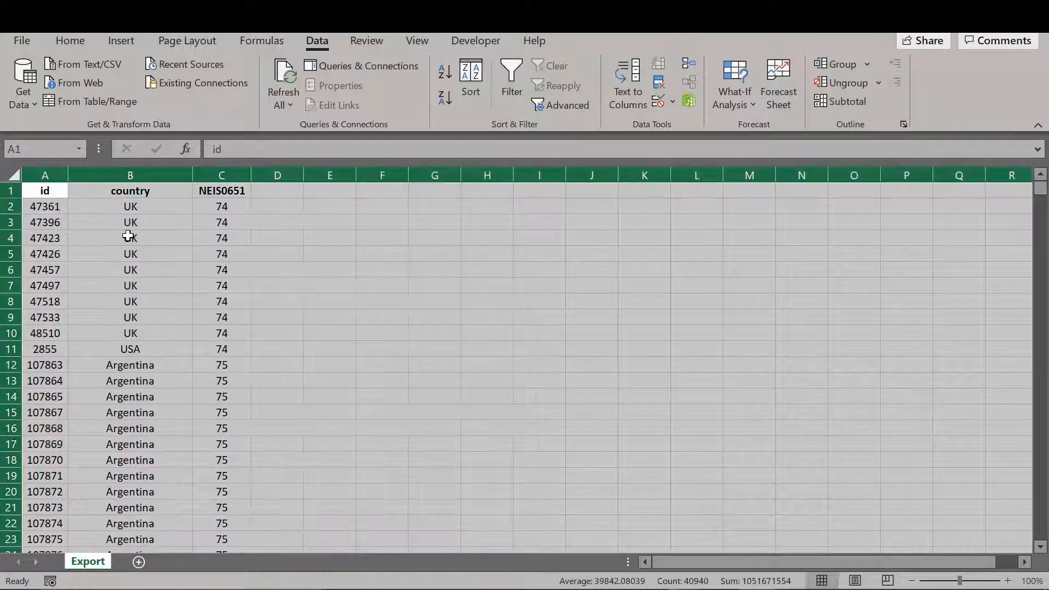
Delete rows 2 to 6 of the sorted export sheet
{"action": "left_click", "coordinate": [514, 318]}
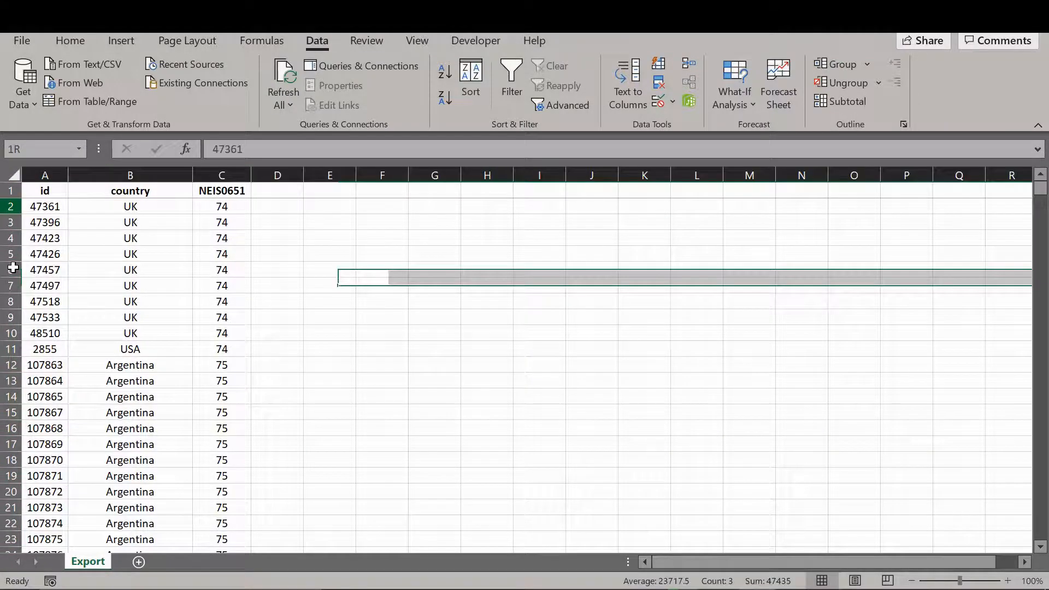
{"action": "left_click_drag", "start_coordinate": [14, 207], "coordinate": [12, 277]}
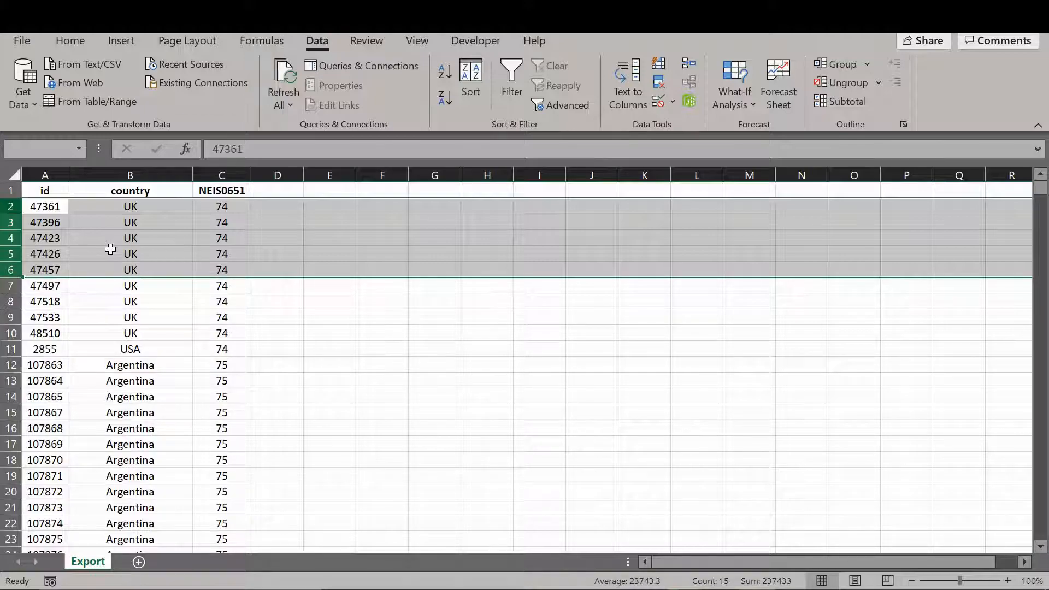
{"action": "right_click", "coordinate": [110, 248]}
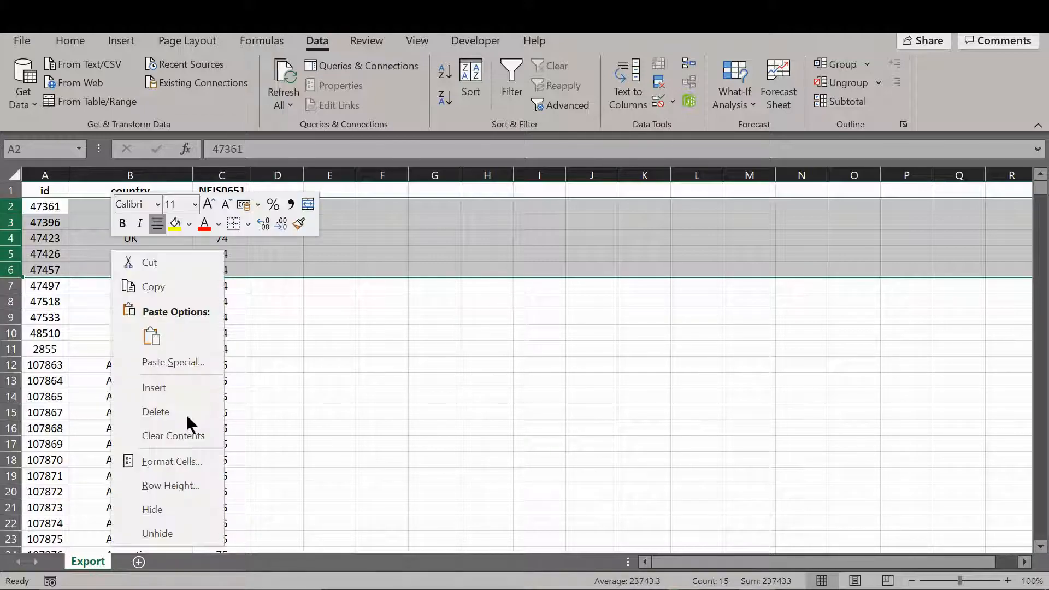
{"action": "left_click", "coordinate": [187, 415]}
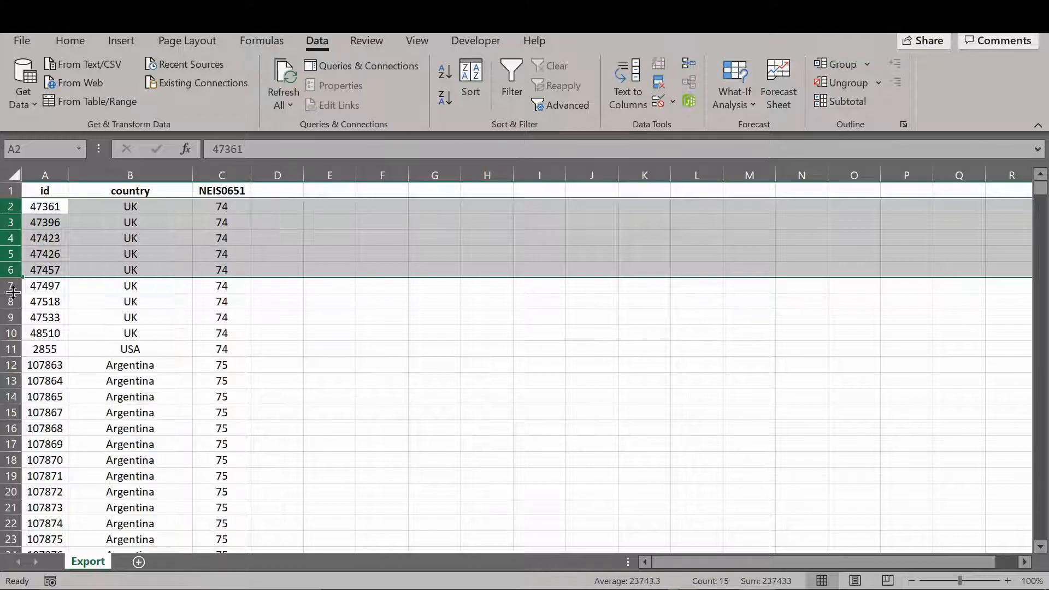
Delete the block of Argentina rows with NEIS0651 allele 75 from the sorted sheet
{"action": "left_click_drag", "start_coordinate": [11, 286], "coordinate": [74, 571]}
{"action": "left_click_drag", "start_coordinate": [120, 197], "coordinate": [134, 259]}
{"action": "left_click_drag", "start_coordinate": [142, 241], "coordinate": [145, 254]}
{"action": "right_click", "coordinate": [142, 240]}
{"action": "left_click", "coordinate": [175, 403]}
{"action": "left_click", "coordinate": [33, 210]}
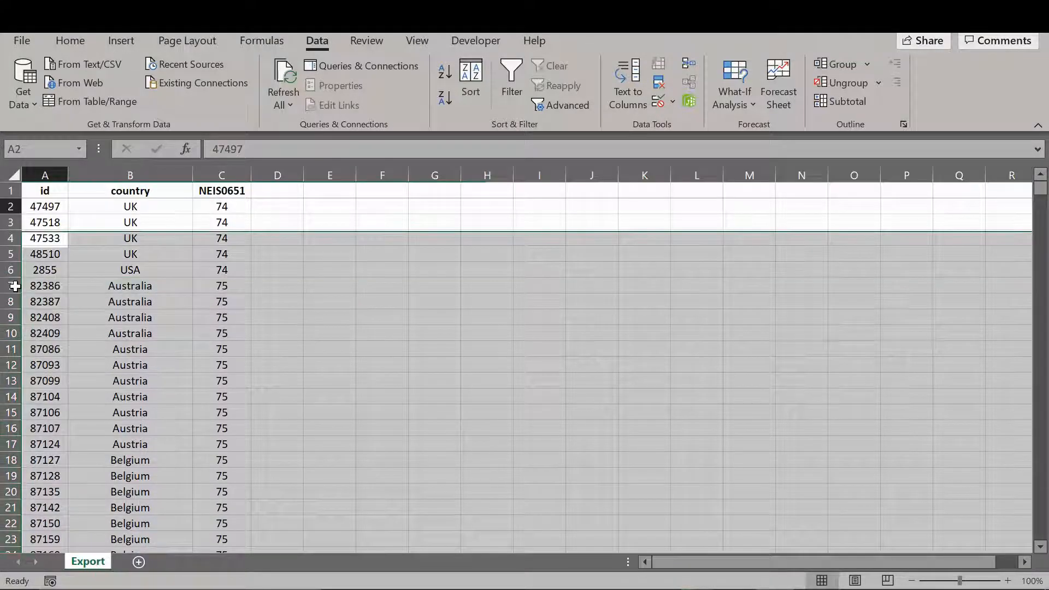
Delete rows 2 to 13 of the shortened export sheet
{"action": "left_click_drag", "start_coordinate": [10, 206], "coordinate": [9, 386]}
{"action": "right_click", "coordinate": [102, 362]}
{"action": "left_click", "coordinate": [152, 225]}
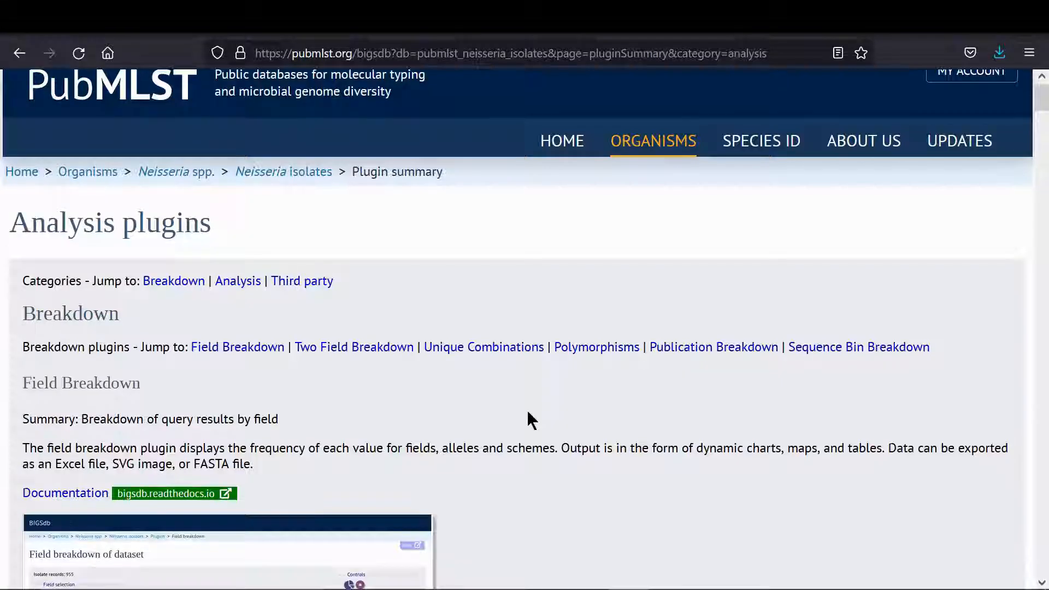
Open Genome Comparator from the PubMLST analysis plugins and paste the list of isolate ids into its isolates field
{"action": "scroll", "coordinate": [528, 413], "scroll_direction": "down", "scroll_amount": 10}
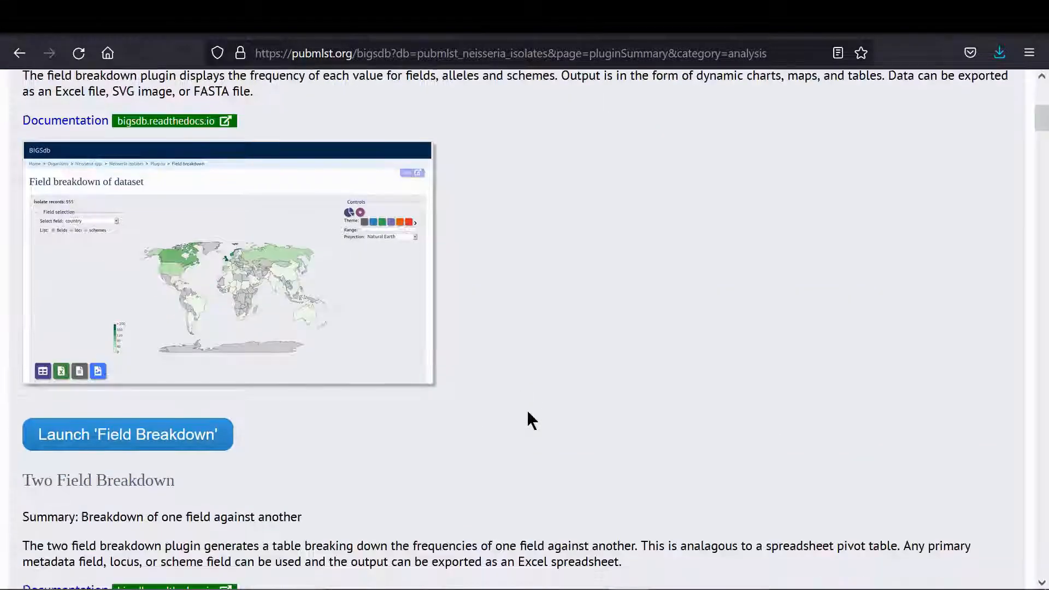
{"action": "scroll", "coordinate": [526, 421], "scroll_direction": "down", "scroll_amount": 5}
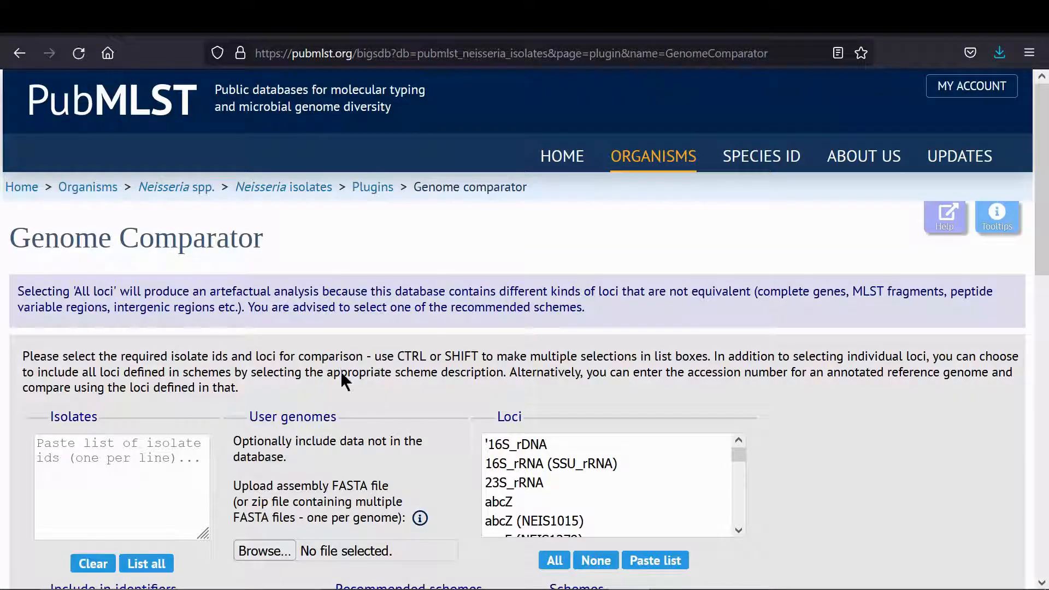
{"action": "scroll", "coordinate": [342, 375], "scroll_direction": "down", "scroll_amount": 3}
{"action": "left_click", "coordinate": [142, 300]}
{"action": "left_click", "coordinate": [196, 417]}
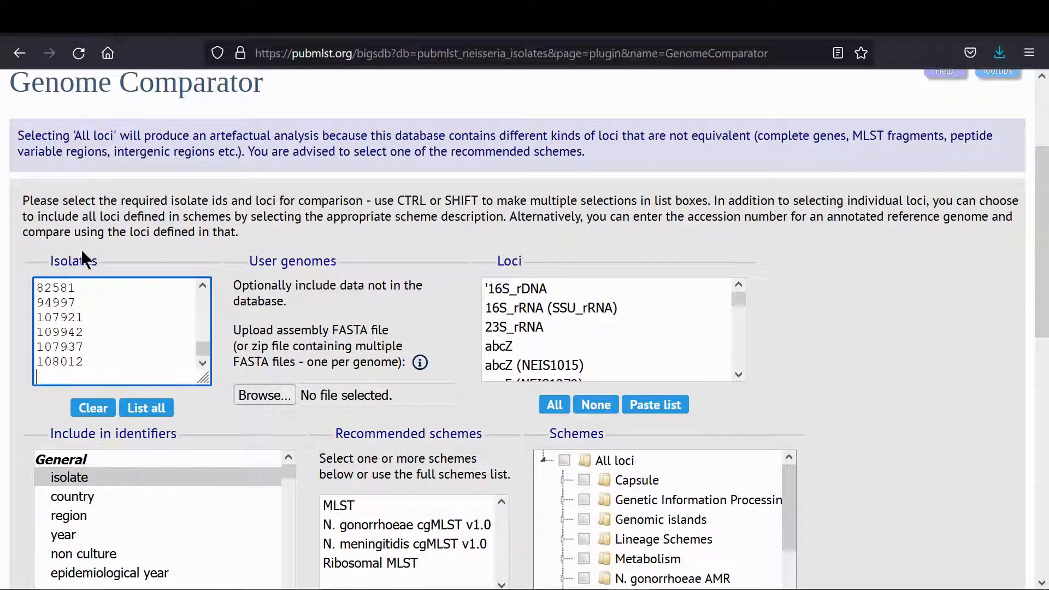
Select locus NEIS0651 for the comparison and choose country as the field included in the identifiers
{"action": "scroll", "coordinate": [577, 331], "scroll_direction": "down", "scroll_amount": 20}
{"action": "scroll", "coordinate": [578, 339], "scroll_direction": "down", "scroll_amount": 20}
{"action": "scroll", "coordinate": [576, 329], "scroll_direction": "down", "scroll_amount": 15}
{"action": "scroll", "coordinate": [246, 324], "scroll_direction": "down", "scroll_amount": 2}
{"action": "left_click", "coordinate": [84, 382]}
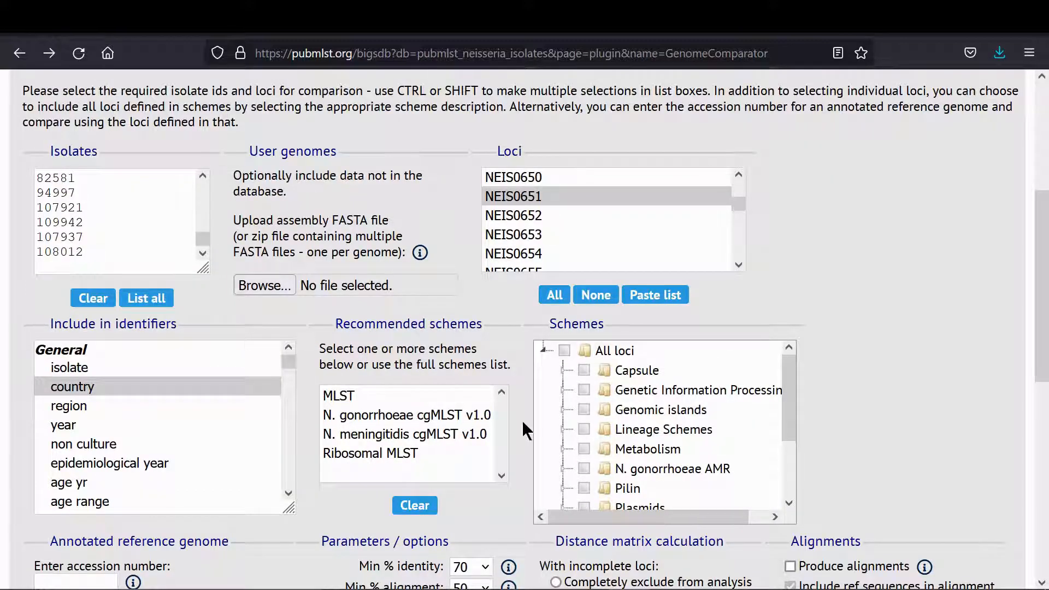
Submit the Genome Comparator job, keeping the default parameters and distance matrix options
{"action": "scroll", "coordinate": [522, 420], "scroll_direction": "down", "scroll_amount": 1}
{"action": "scroll", "coordinate": [522, 420], "scroll_direction": "down", "scroll_amount": 4}
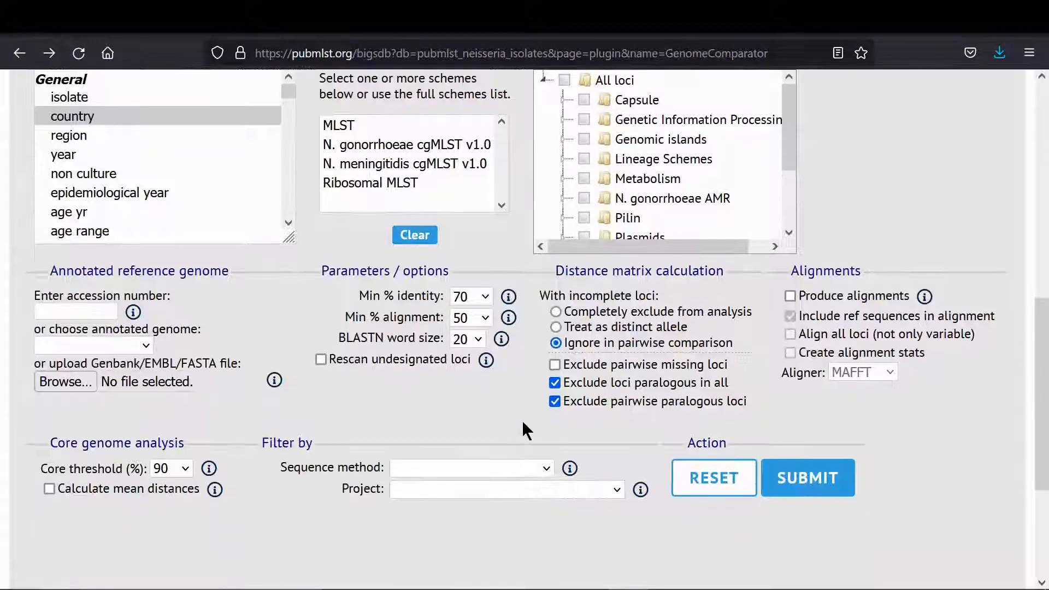
{"action": "left_click", "coordinate": [773, 481]}
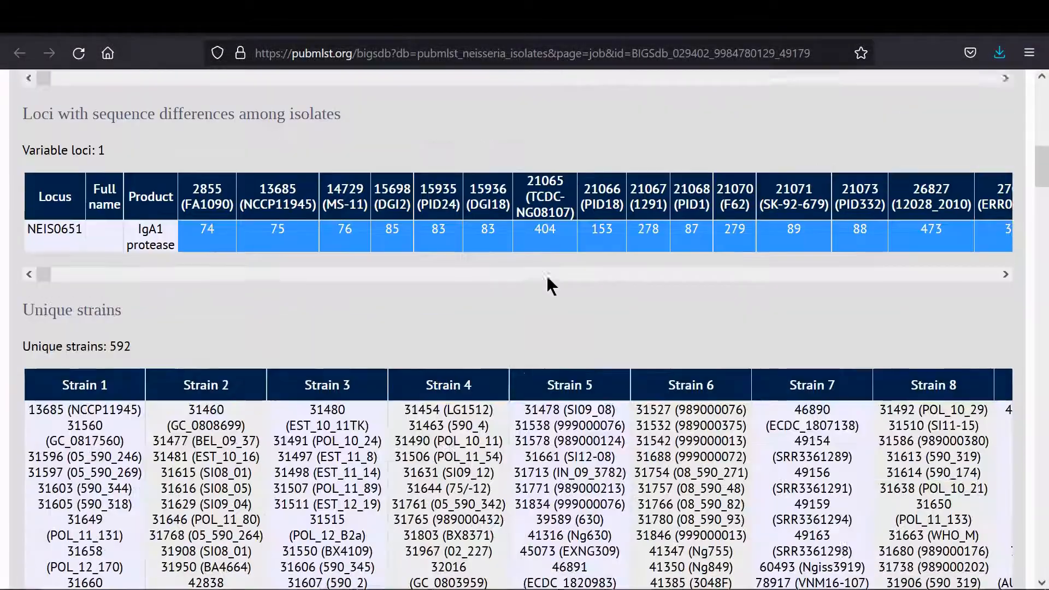
Open the Nexus distance matrix from the job's output files and save it to disk, replacing the existing file
{"action": "scroll", "coordinate": [548, 278], "scroll_direction": "down", "scroll_amount": 20}
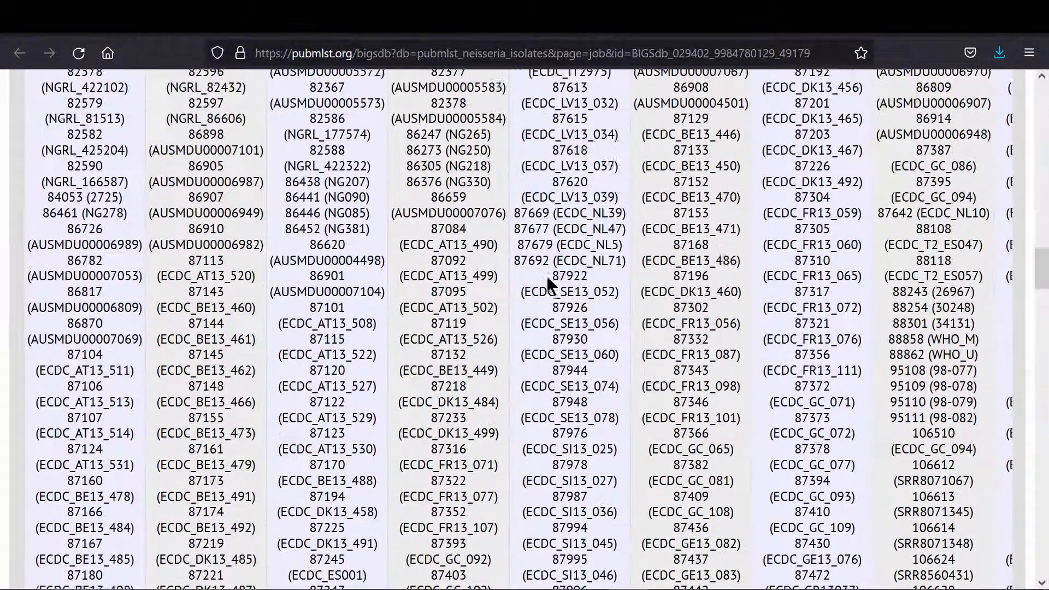
{"action": "scroll", "coordinate": [546, 277], "scroll_direction": "down", "scroll_amount": 20}
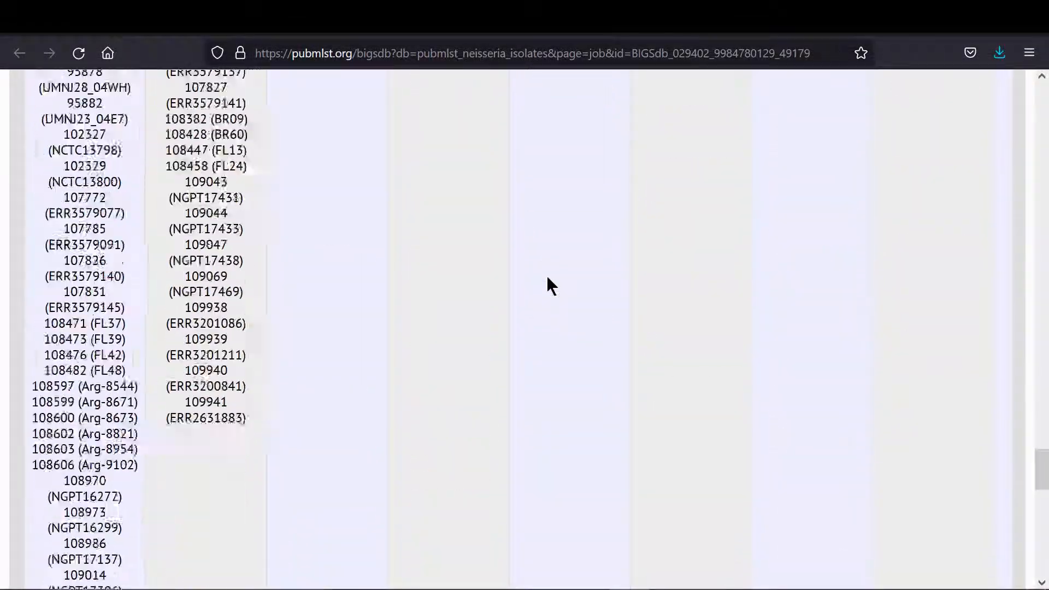
{"action": "scroll", "coordinate": [548, 278], "scroll_direction": "down", "scroll_amount": 7}
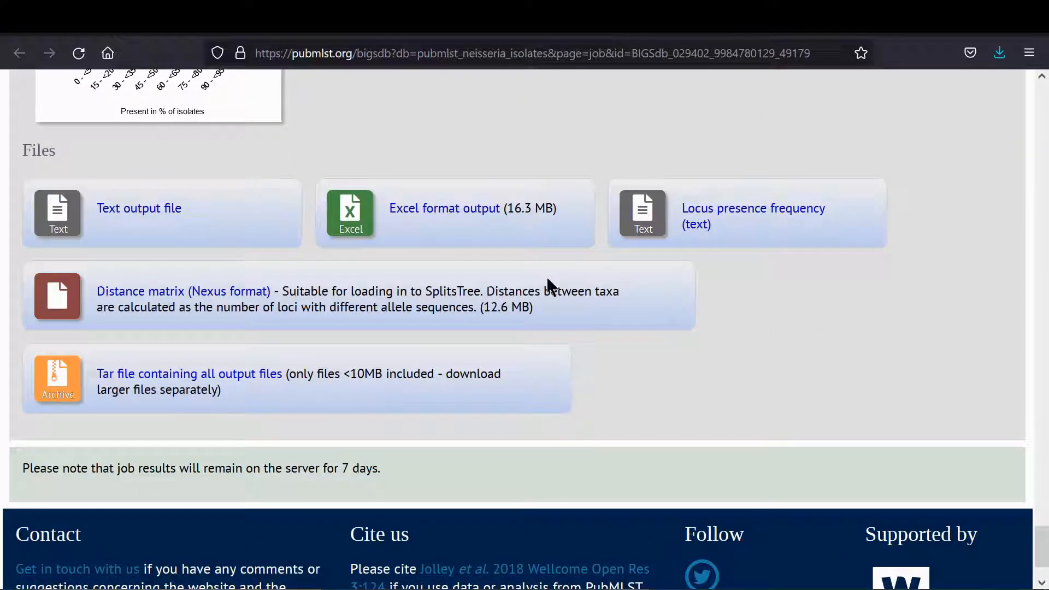
{"action": "left_click", "coordinate": [242, 294]}
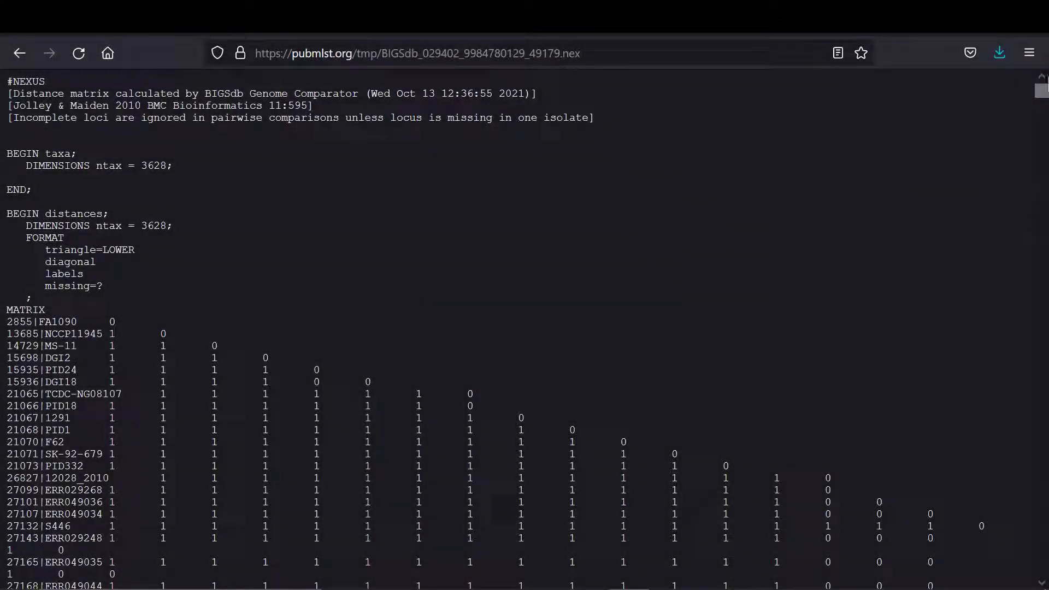
{"action": "left_click", "coordinate": [1030, 53]}
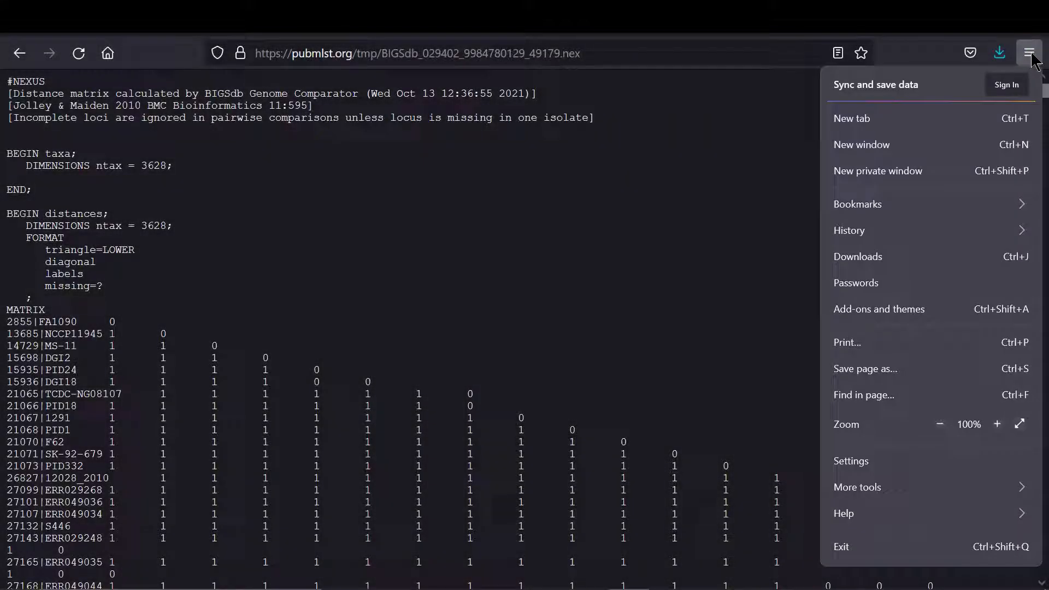
{"action": "left_click", "coordinate": [895, 373]}
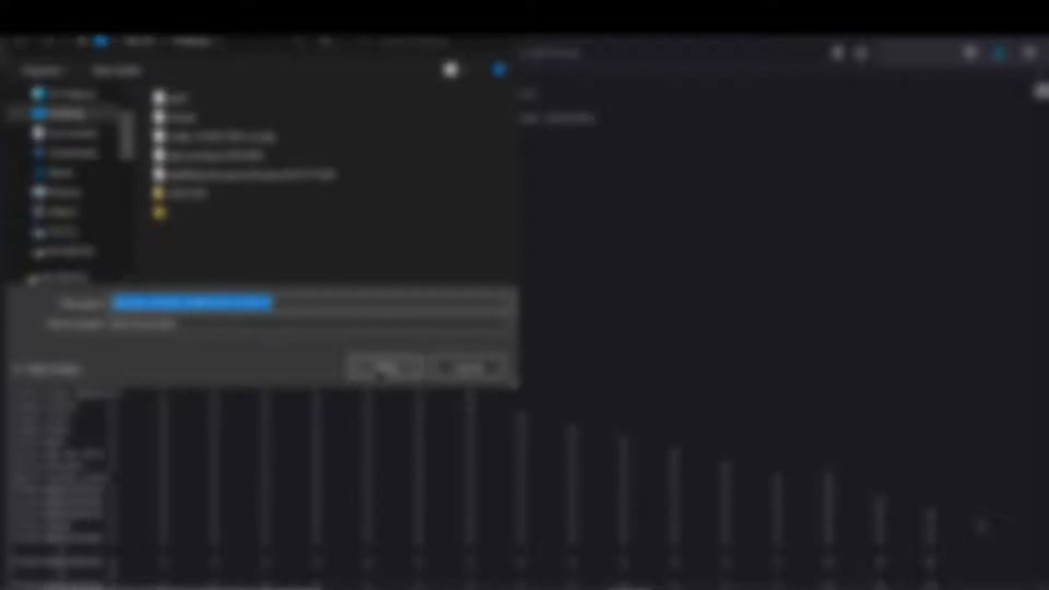
{"action": "left_click", "coordinate": [382, 367]}
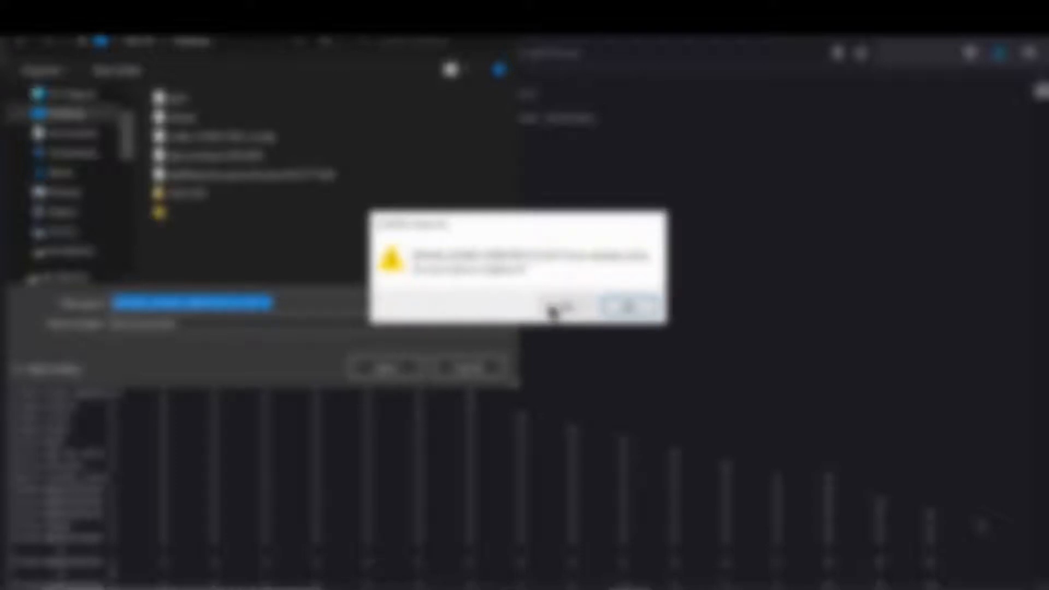
{"action": "left_click", "coordinate": [553, 310]}
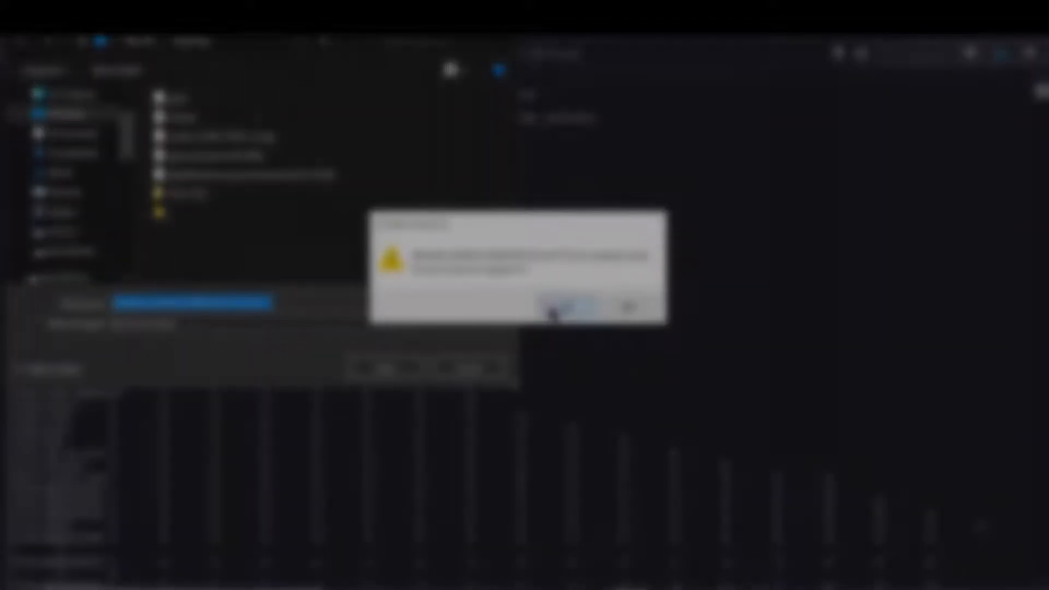